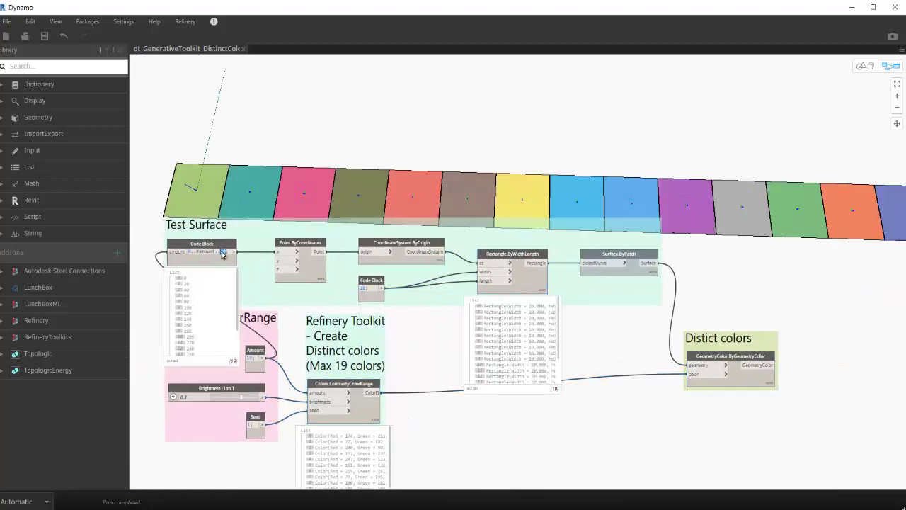
# - Wire a new Code Block with value 43 into the distinct-colours graph to spread the squares apart
pyautogui.doubleClick(417, 350)
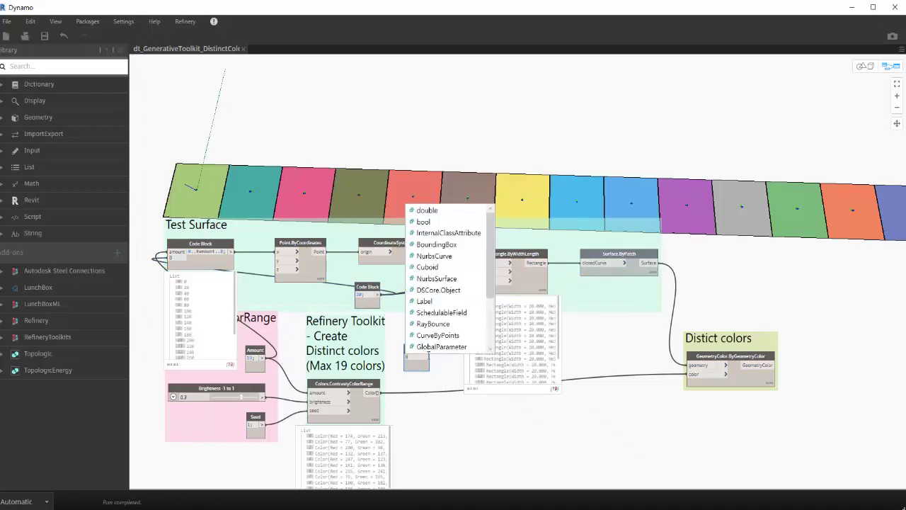
pyautogui.write('43')
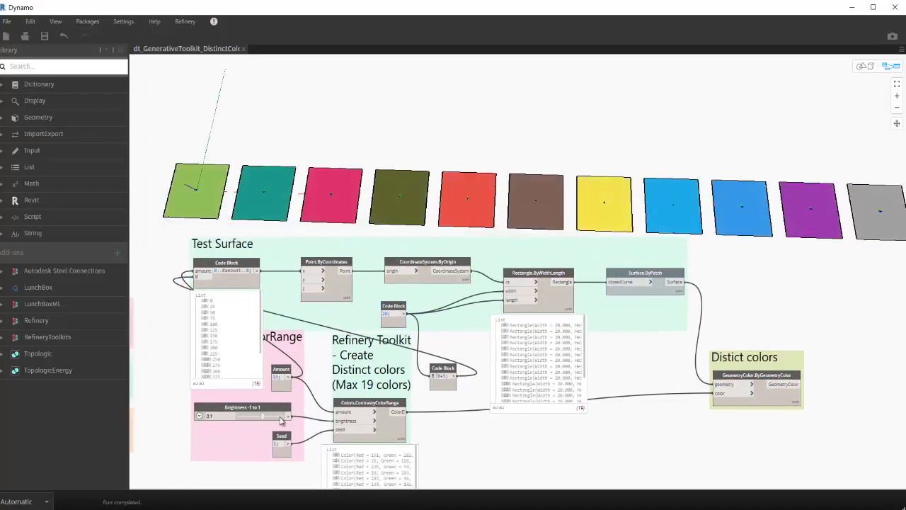
pyautogui.hotkey('ctrl', 'o')
# - Open the IsovistFromPoint sample without saving the previous graph
pyautogui.click(461, 293)
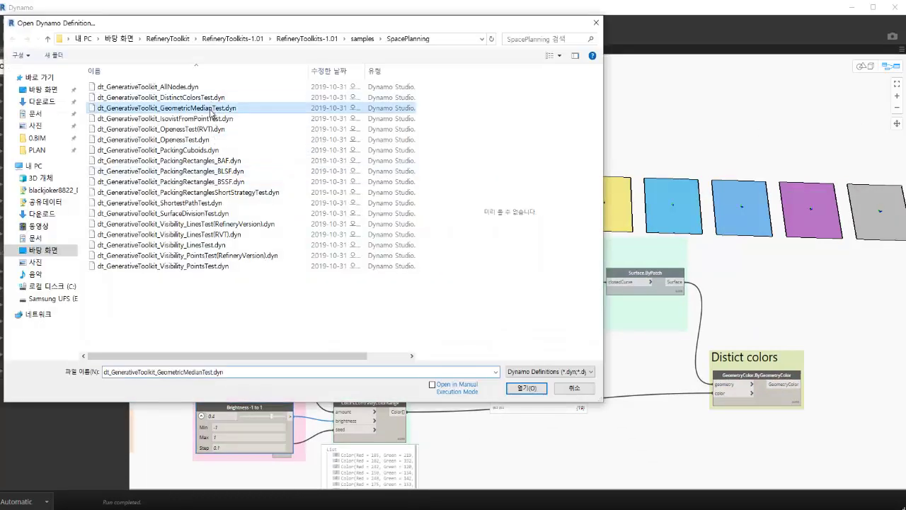
pyautogui.doubleClick(225, 109)
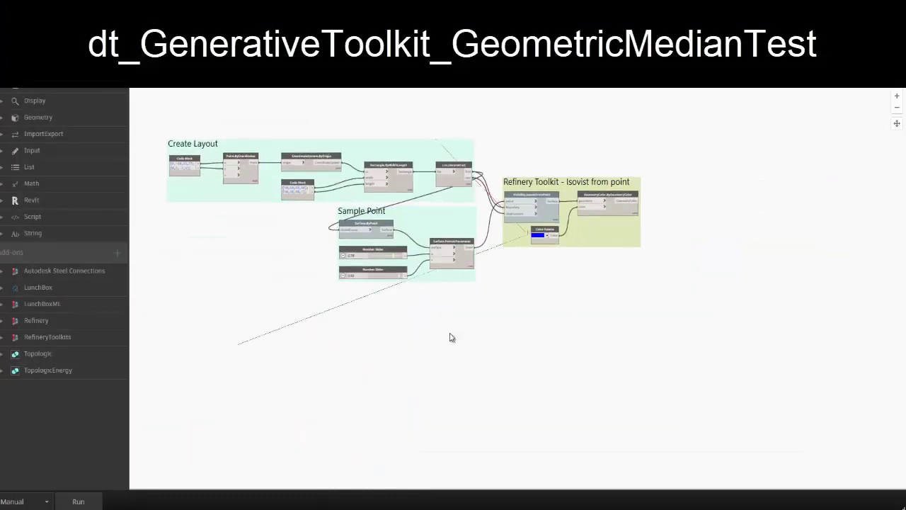
pyautogui.hotkey('ctrl', 'b')
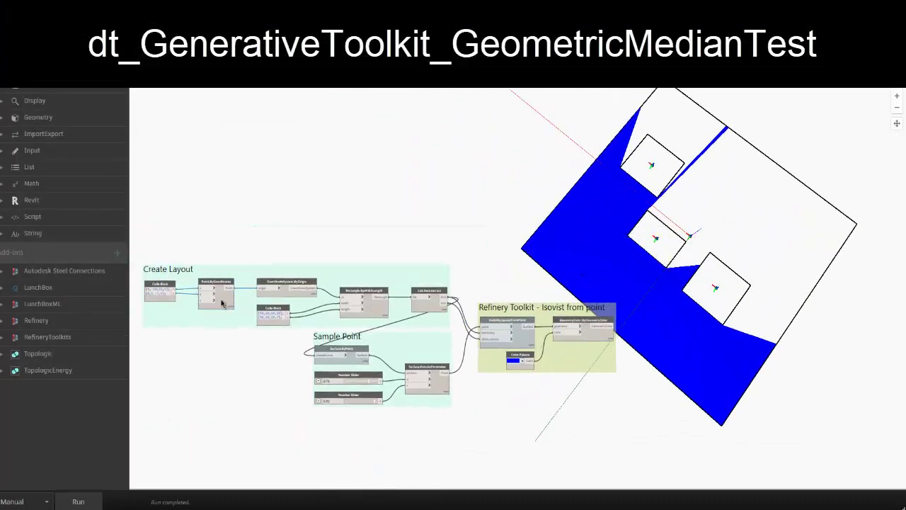
pyautogui.scroll(3, 455, 425)
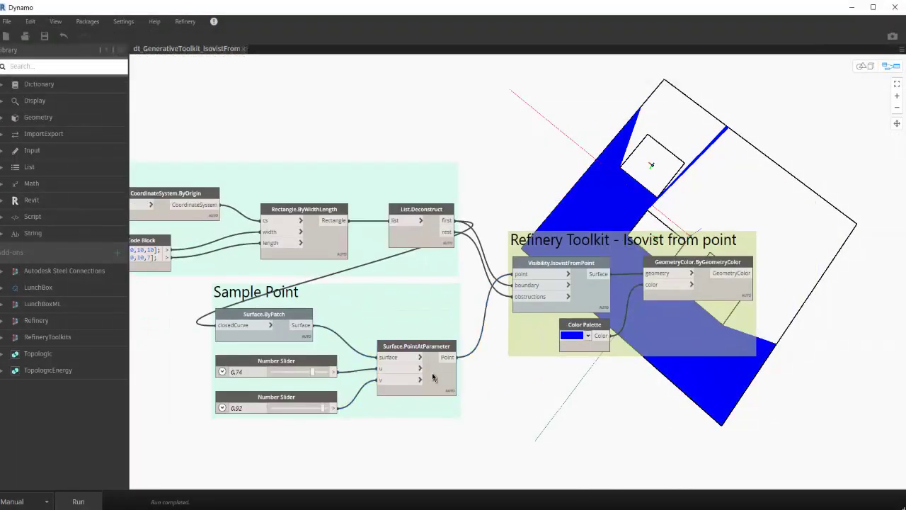
pyautogui.scroll(2, 530, 400)
pyautogui.scroll(-3, 320, 301)
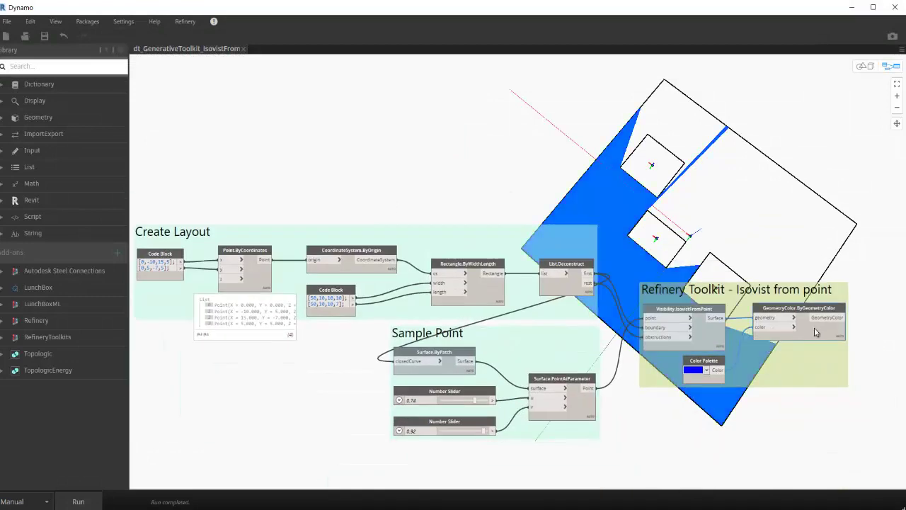
pyautogui.scroll(1, 558, 252)
pyautogui.moveTo(701, 484); pyautogui.dragTo(381, 423, button='middle')
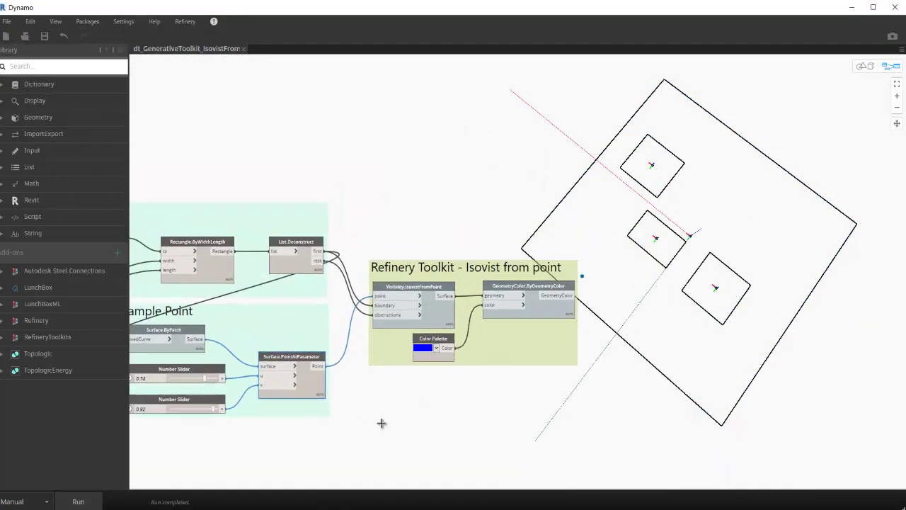
# - Turn on the isovist node's preview and set the graph to run Automatically
pyautogui.rightClick(433, 306)
pyautogui.click(510, 378)
pyautogui.moveTo(510, 378); pyautogui.dragTo(508, 439, button='middle')
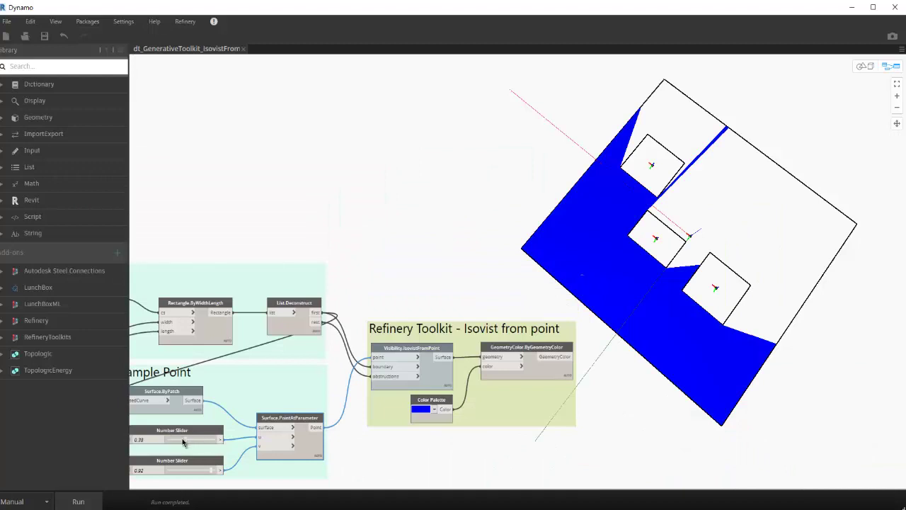
pyautogui.click(46, 501)
# - Move the sample point to slider values 0.97 and 0.69 to reshape the isovist
pyautogui.click(21, 448)
pyautogui.moveTo(186, 439); pyautogui.dragTo(165, 438)
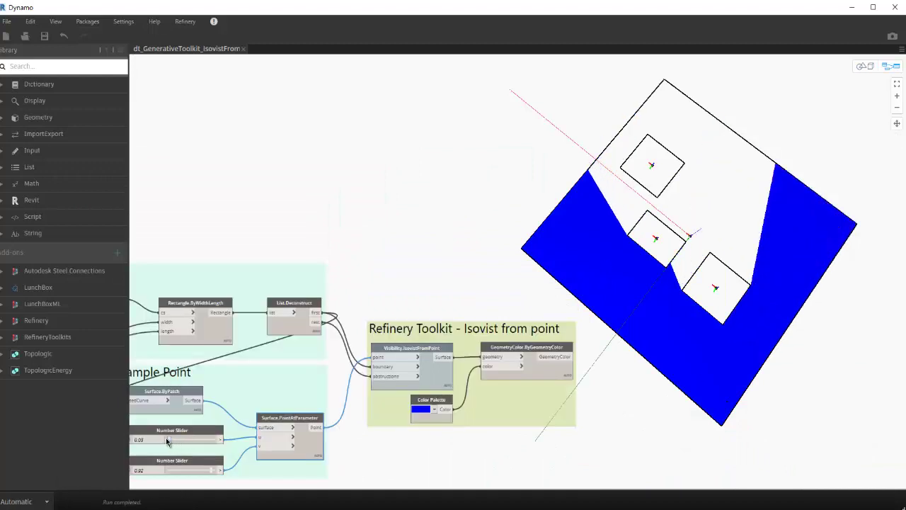
pyautogui.moveTo(208, 472); pyautogui.dragTo(201, 473)
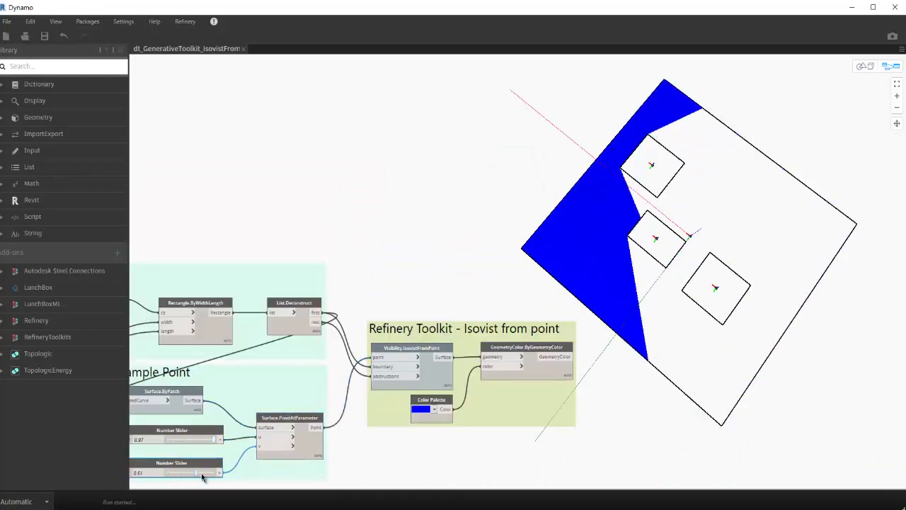
pyautogui.moveTo(174, 439); pyautogui.dragTo(195, 439)
pyautogui.click(6, 22)
# - Open the OpenessTest sample graph and bring its 3D preview forward
pyautogui.click(35, 48)
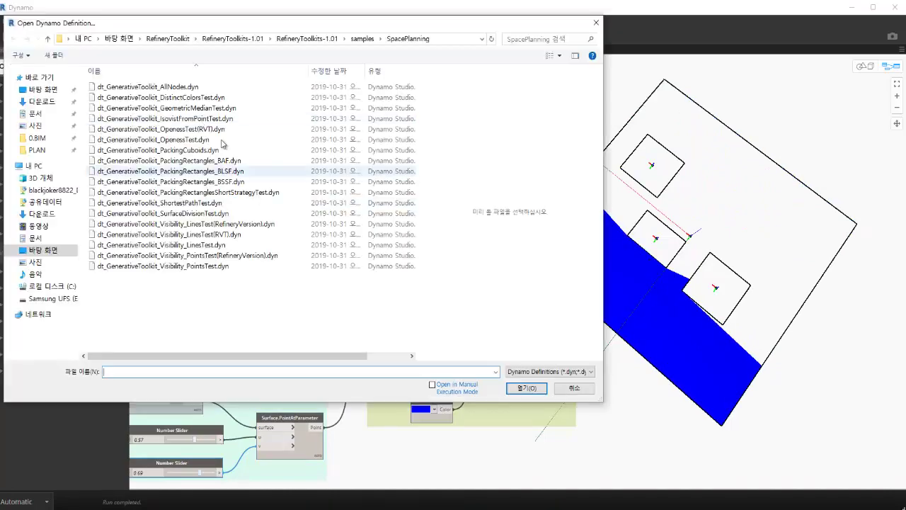
pyautogui.click(217, 149)
pyautogui.doubleClick(217, 149)
pyautogui.scroll(-3, 576, 238)
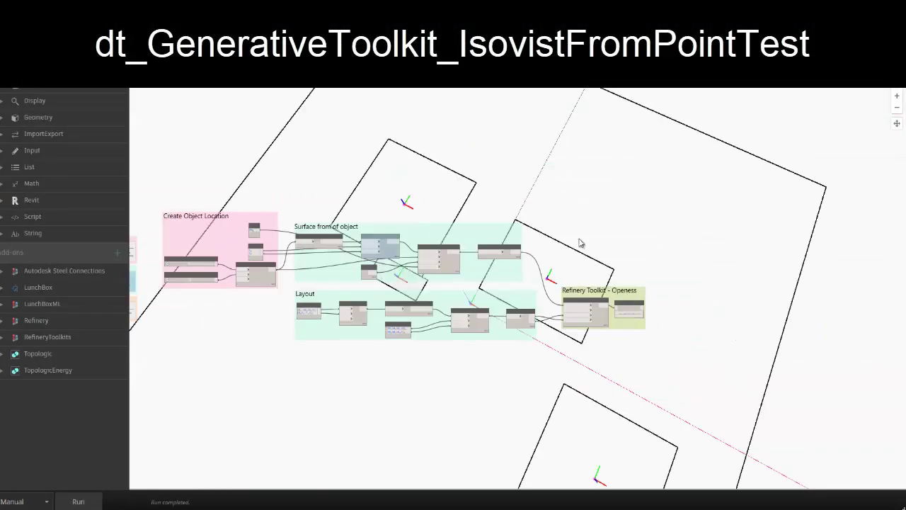
pyautogui.hotkey('ctrl', 'b')
pyautogui.hotkey('ctrl', 'b')
# - Drag the slider to move the object to a new spot in the layout
pyautogui.moveTo(291, 369); pyautogui.dragTo(301, 372)
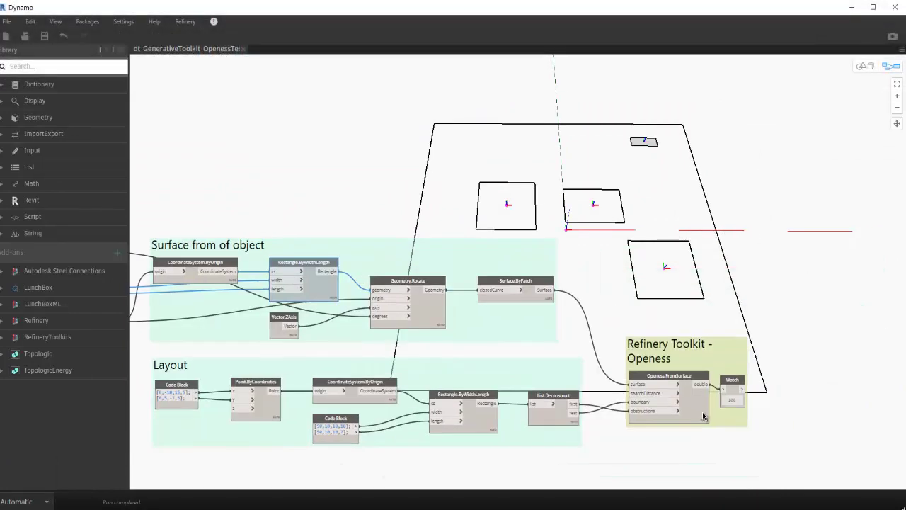
pyautogui.click(6, 21)
pyautogui.click(28, 51)
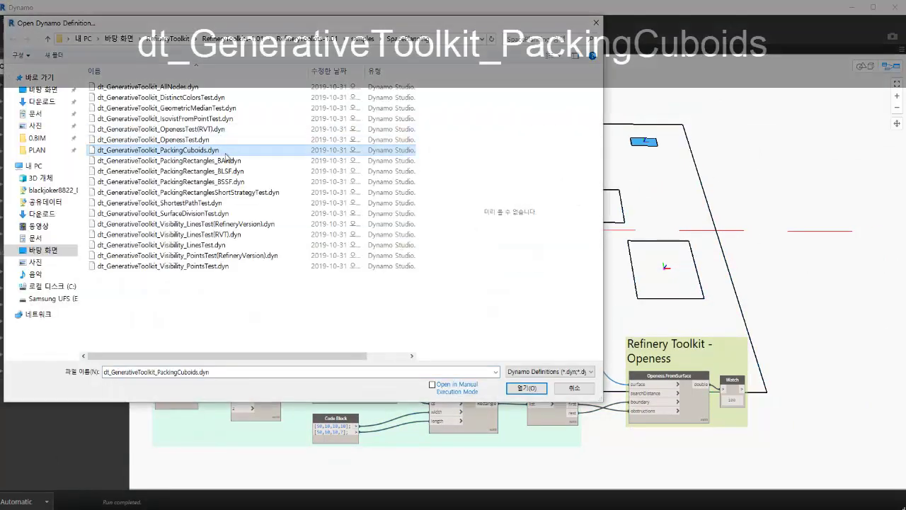
# - Open the PackingCuboids sample and orbit the 3D preview around the packed cuboids
pyautogui.doubleClick(226, 153)
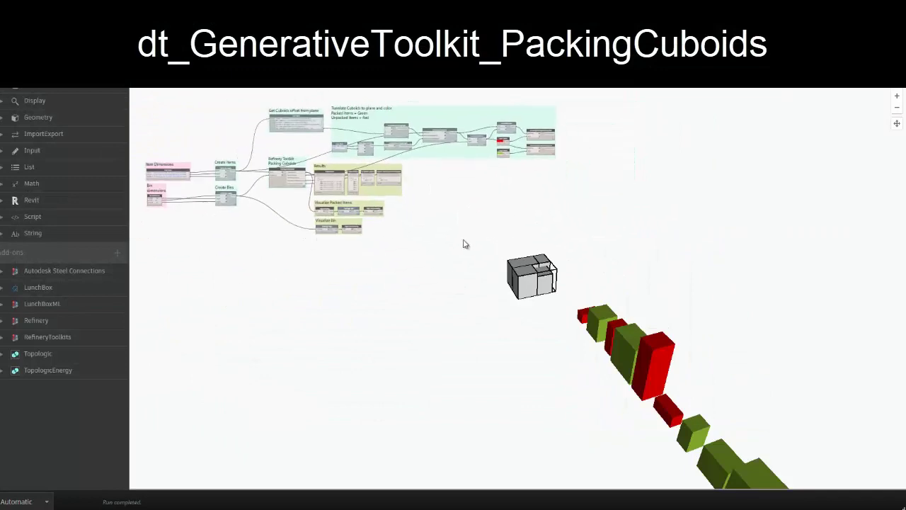
pyautogui.hotkey('ctrl', 'b')
pyautogui.moveTo(464, 243)
pyautogui.mouseDown(button='right')
pyautogui.moveTo(589, 337)
pyautogui.moveTo(607, 328)
pyautogui.mouseUp(button='right')
pyautogui.scroll(3, 529, 255)
pyautogui.moveTo(528, 255); pyautogui.dragTo(628, 275, button='right')
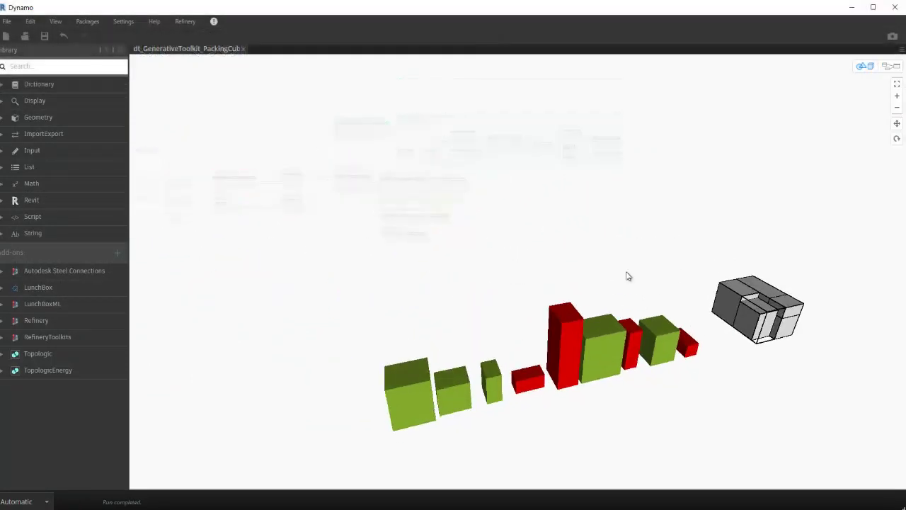
pyautogui.scroll(3, 248, 152)
pyautogui.rightClick(583, 172)
pyautogui.click(664, 171)
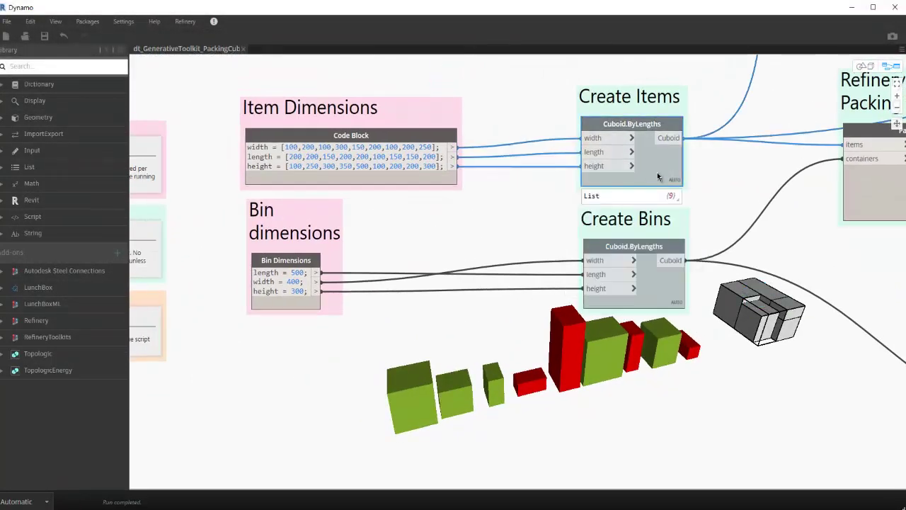
# - Pan across the packing Results, transform and green/red GeometryColor nodes, then back to Item Dimensions
pyautogui.moveTo(657, 177); pyautogui.dragTo(222, 433, button='middle')
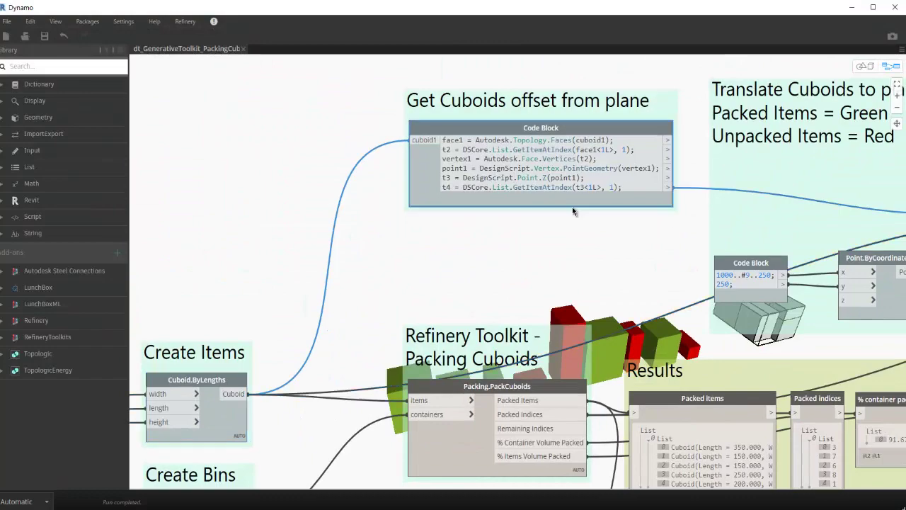
pyautogui.moveTo(572, 207); pyautogui.dragTo(160, 169, button='middle')
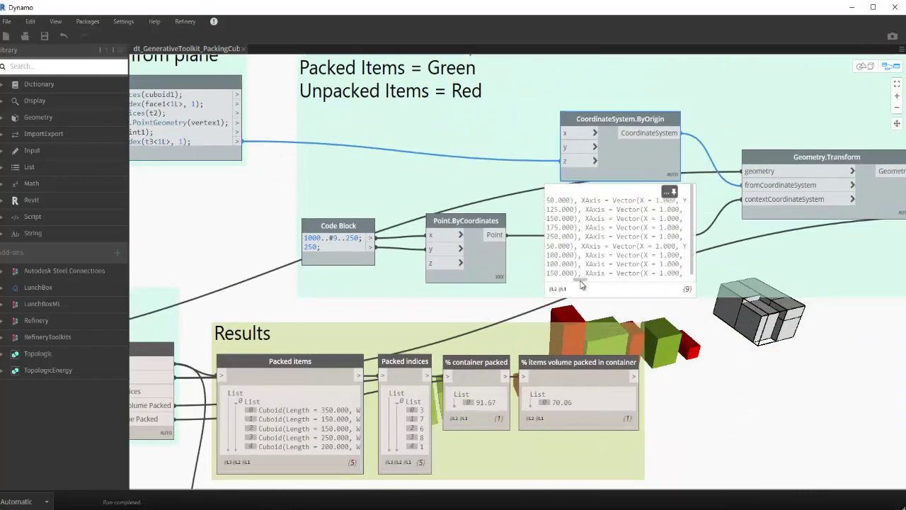
pyautogui.moveTo(579, 287)
pyautogui.mouseDown(button='middle')
pyautogui.moveTo(395, 231)
pyautogui.moveTo(90, 296)
pyautogui.mouseUp(button='middle')
pyautogui.click(847, 274)
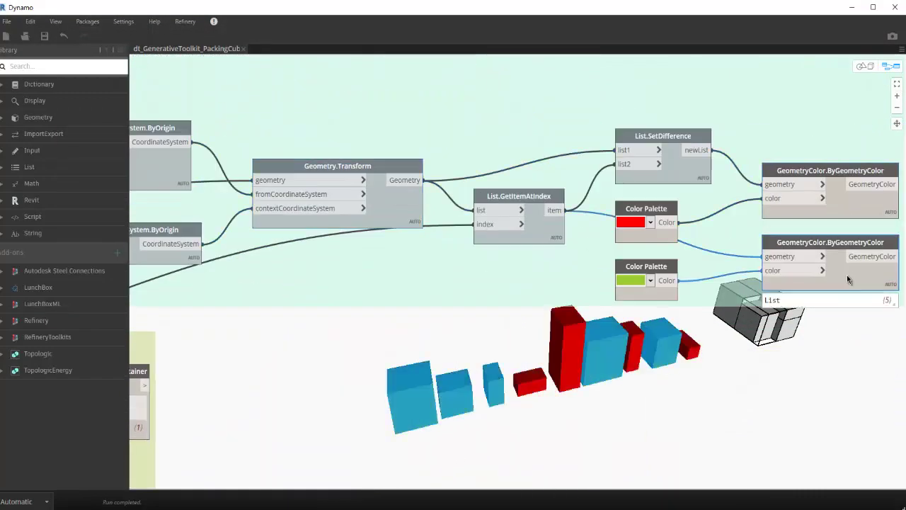
pyautogui.click(409, 233)
pyautogui.moveTo(293, 341)
pyautogui.mouseDown(button='middle')
pyautogui.moveTo(503, 259)
pyautogui.moveTo(622, 460)
pyautogui.moveTo(636, 129)
pyautogui.mouseUp(button='middle')
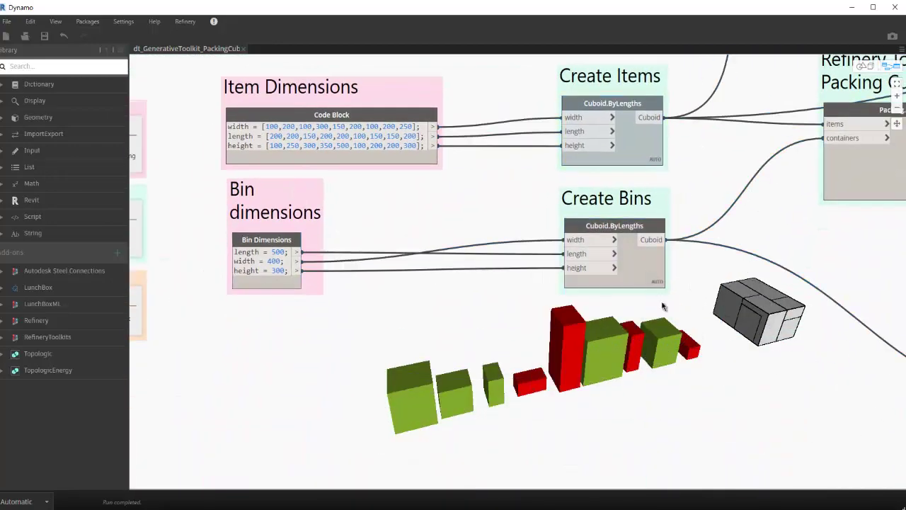
# - Set the bin dimensions to 300 × 500 × 500 so the cuboids repack, leaving one unpacked
pyautogui.rightClick(616, 280)
pyautogui.doubleClick(272, 252)
pyautogui.write('8')
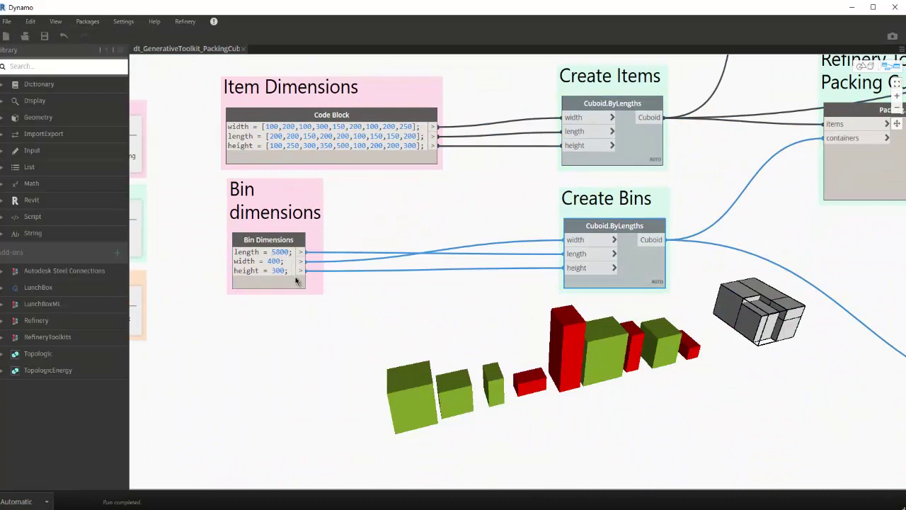
pyautogui.press('BackSpace')
pyautogui.click(319, 284)
pyautogui.click(315, 314)
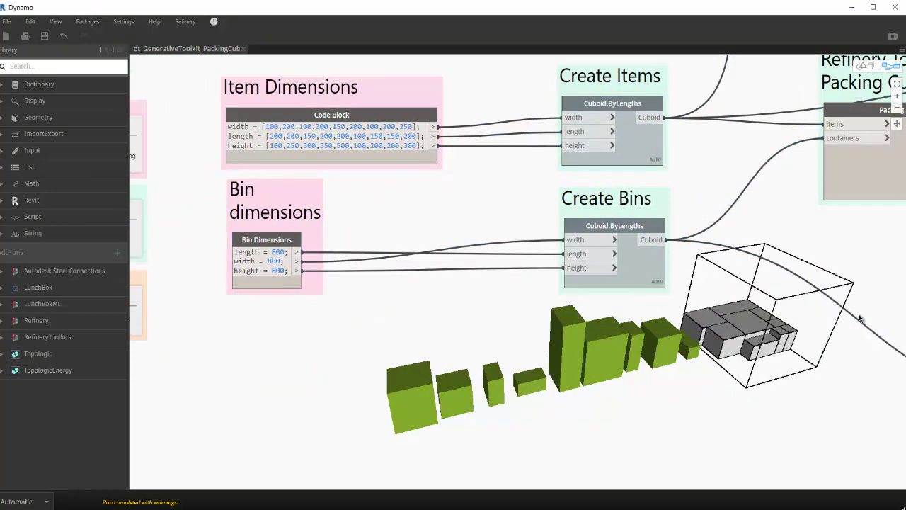
pyautogui.press('BackSpace')
pyautogui.write('1')
pyautogui.click(325, 324)
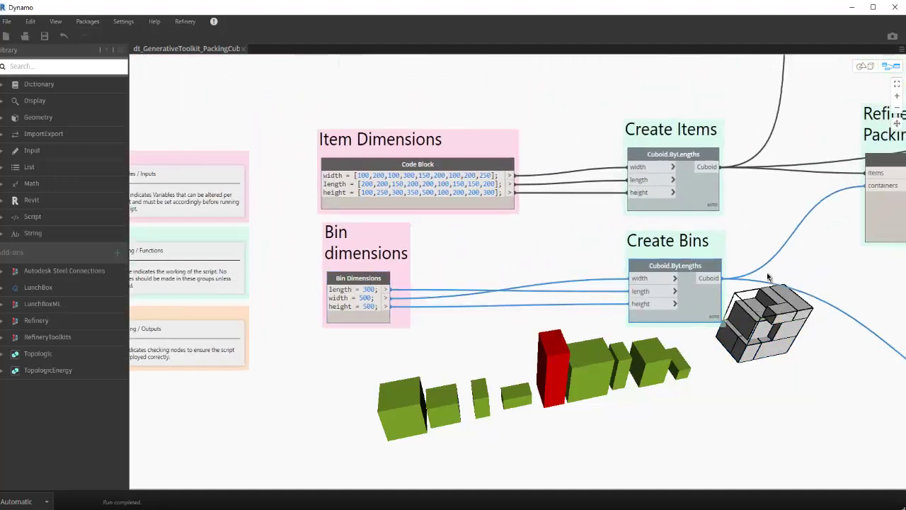
pyautogui.click(242, 48)
pyautogui.press('Escape')
# - Open the PackingRectangles_BAF sample without saving the cuboid graph
pyautogui.click(6, 22)
pyautogui.click(29, 51)
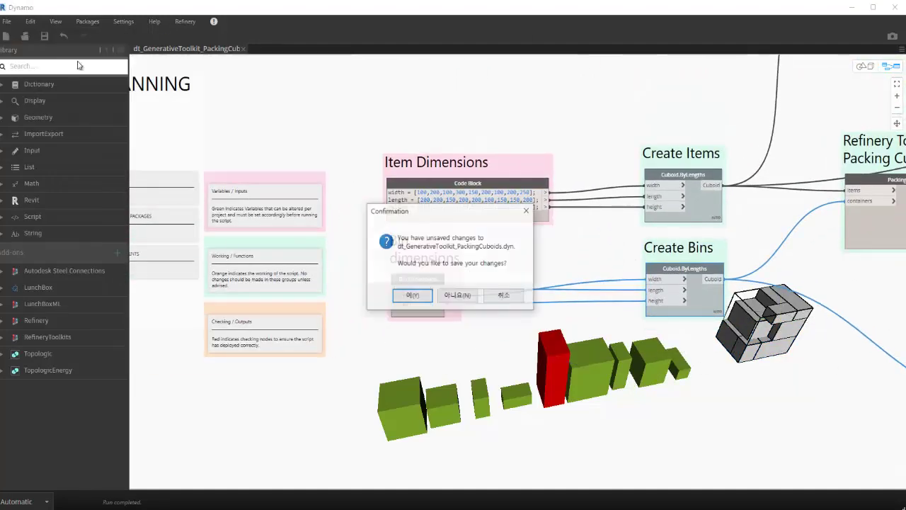
pyautogui.click(458, 295)
pyautogui.doubleClick(177, 161)
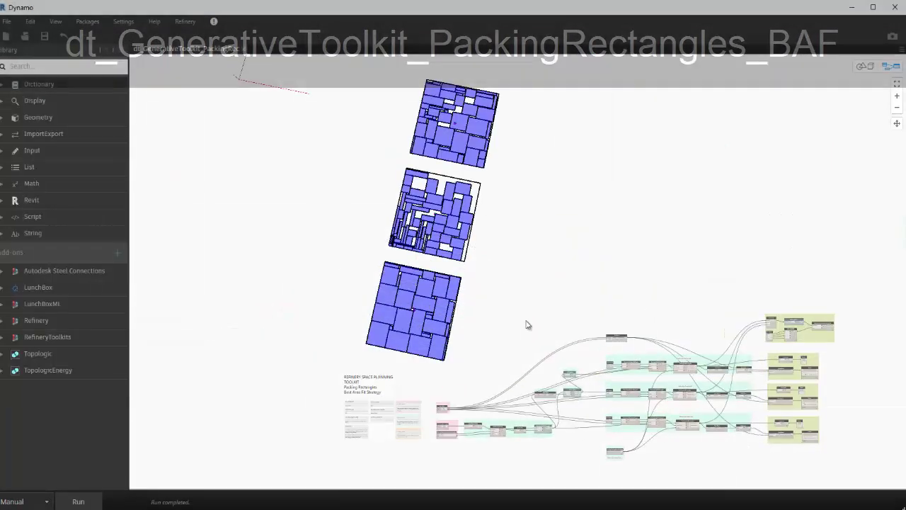
pyautogui.rightClick(523, 294)
pyautogui.click(566, 296)
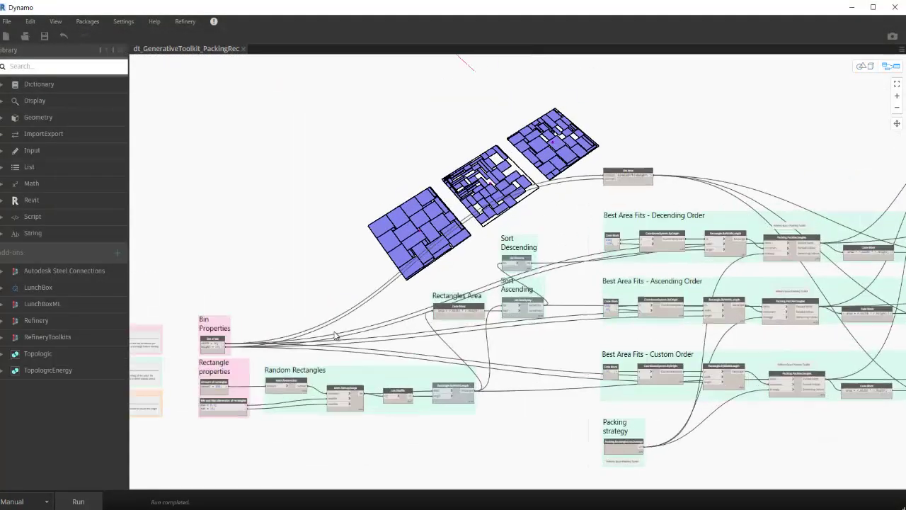
# - Change the amount of rectangles from 50 to 10 and set the run mode to Automatic
pyautogui.doubleClick(256, 395)
pyautogui.click(101, 502)
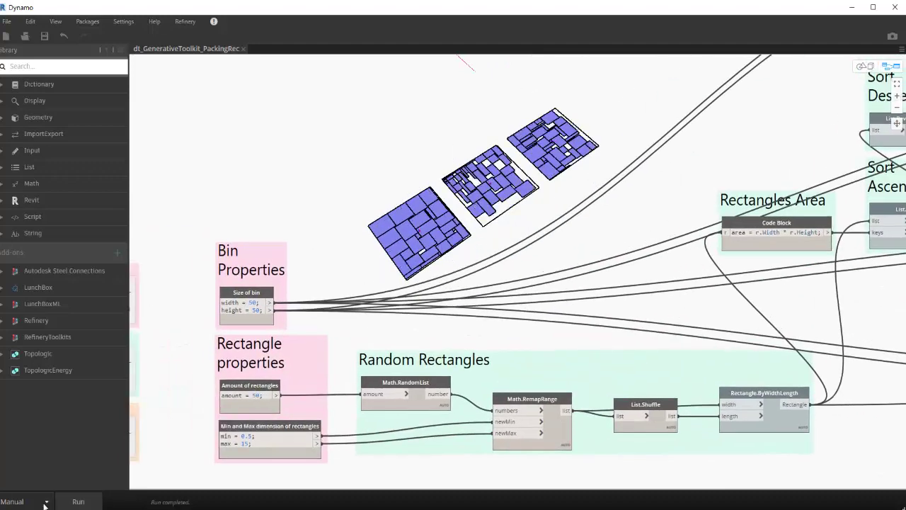
pyautogui.write('10')
pyautogui.click(372, 329)
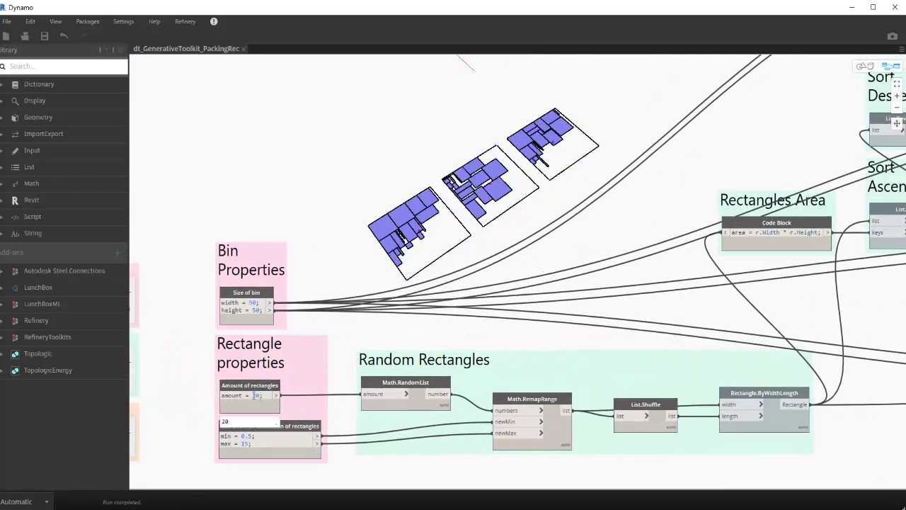
pyautogui.moveTo(587, 458); pyautogui.dragTo(651, 360, button='middle')
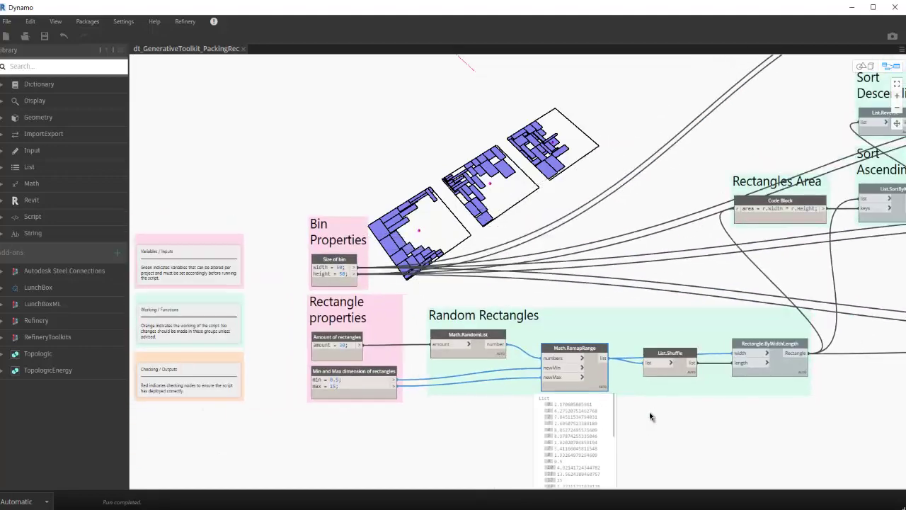
pyautogui.scroll(-2, 652, 361)
pyautogui.moveTo(718, 394)
pyautogui.mouseDown(button='middle')
pyautogui.moveTo(542, 340)
pyautogui.moveTo(379, 358)
pyautogui.mouseUp(button='middle')
pyautogui.scroll(2, 538, 324)
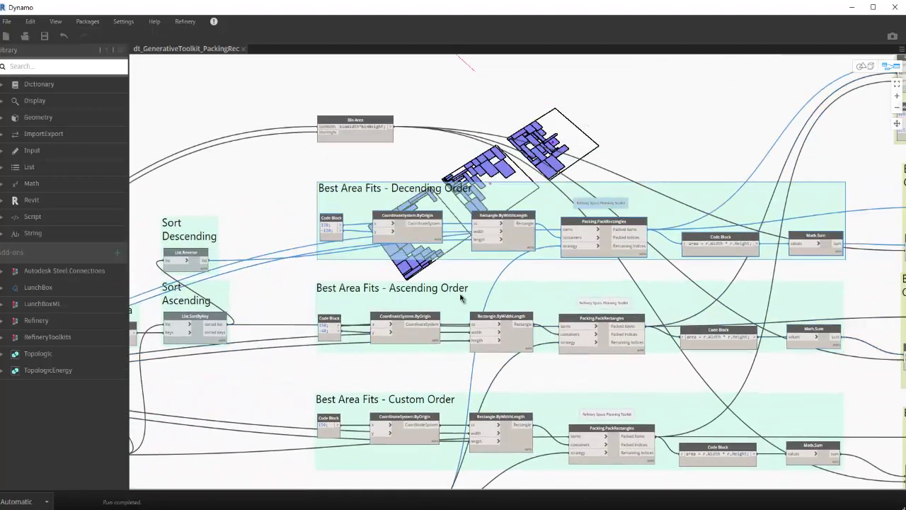
# - Delete the Ascending and Custom Order packing groups, keeping only the Descending Order packing
pyautogui.moveTo(602, 354); pyautogui.dragTo(396, 357, button='middle')
pyautogui.moveTo(563, 386); pyautogui.dragTo(342, 382, button='middle')
pyautogui.moveTo(362, 85); pyautogui.dragTo(373, 203, button='middle')
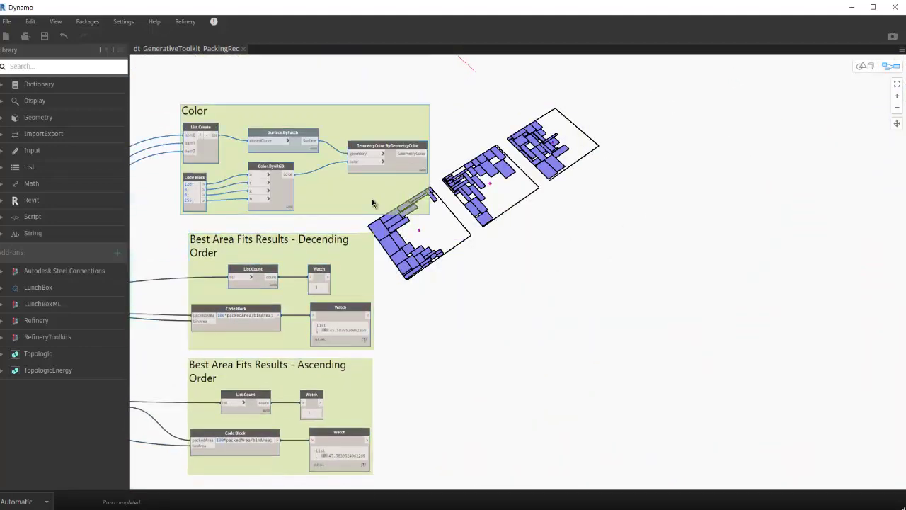
pyautogui.moveTo(460, 196); pyautogui.dragTo(563, 147, button='middle')
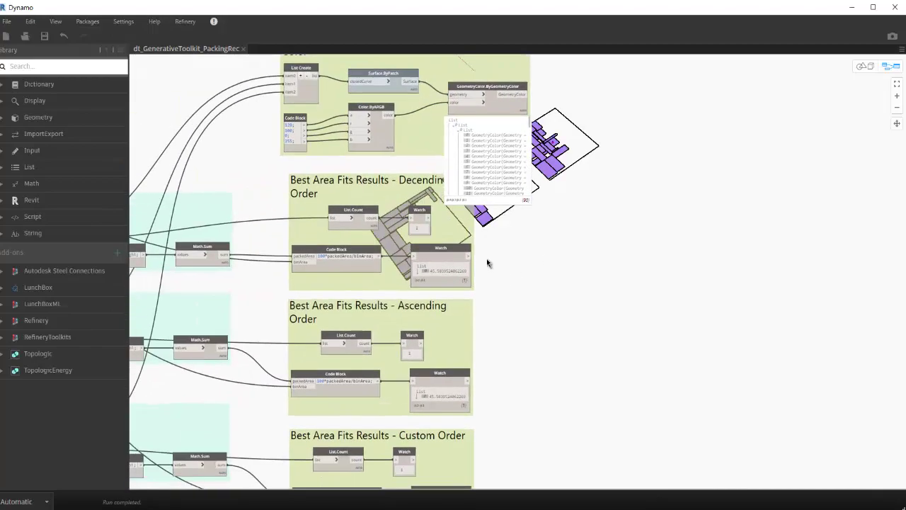
pyautogui.moveTo(354, 212); pyautogui.dragTo(697, 234, button='middle')
pyautogui.scroll(3, 248, 177)
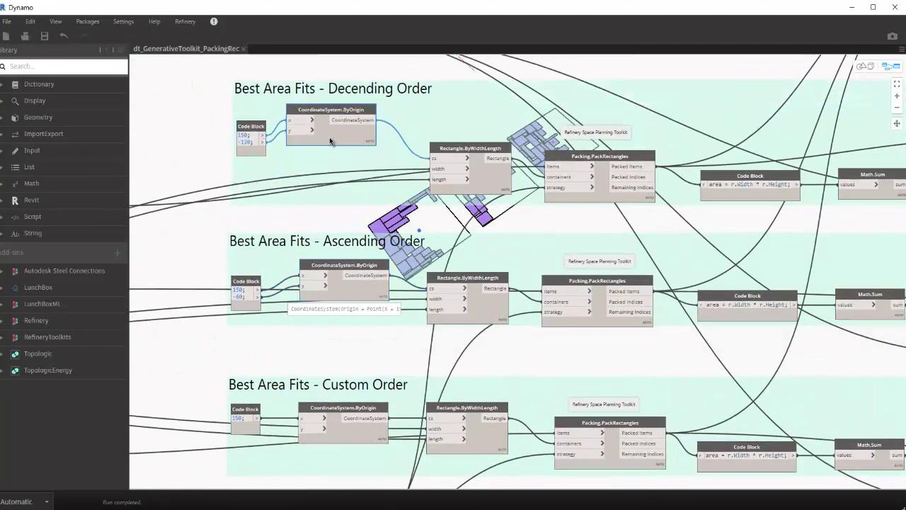
pyautogui.moveTo(492, 314); pyautogui.dragTo(492, 215, button='middle')
pyautogui.moveTo(562, 254); pyautogui.dragTo(400, 304, button='middle')
pyautogui.scroll(-5, 521, 323)
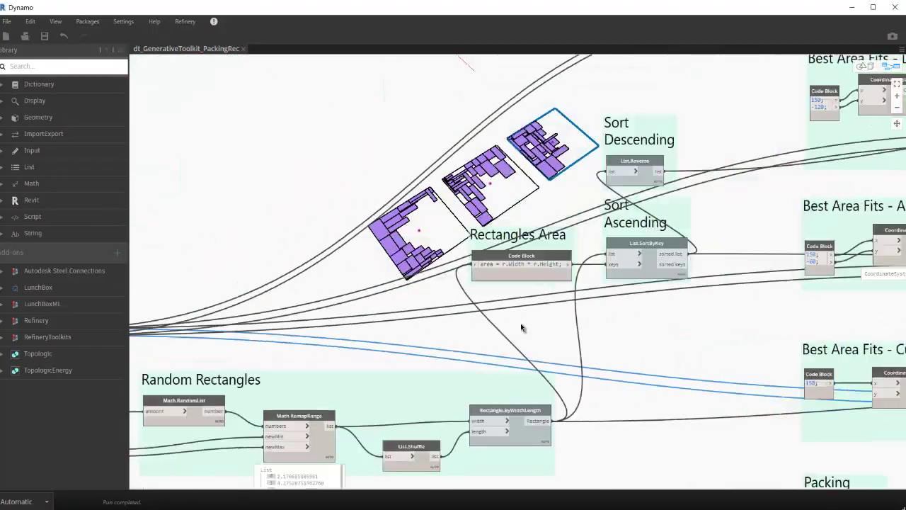
pyautogui.moveTo(521, 323); pyautogui.dragTo(551, 314, button='middle')
pyautogui.scroll(3, 551, 313)
pyautogui.scroll(3, 629, 223)
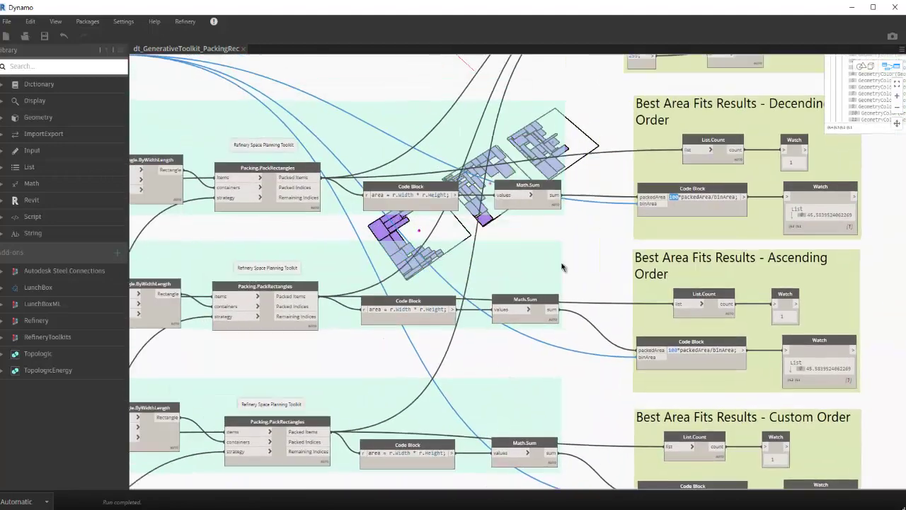
pyautogui.moveTo(491, 182); pyautogui.dragTo(573, 225, button='middle')
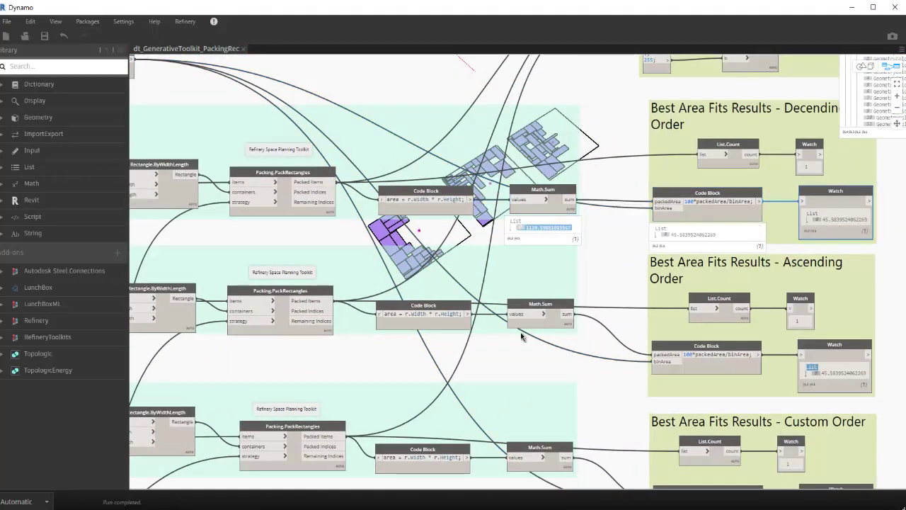
pyautogui.scroll(-3, 521, 337)
pyautogui.scroll(-2, 354, 224)
pyautogui.moveTo(605, 326); pyautogui.dragTo(430, 289)
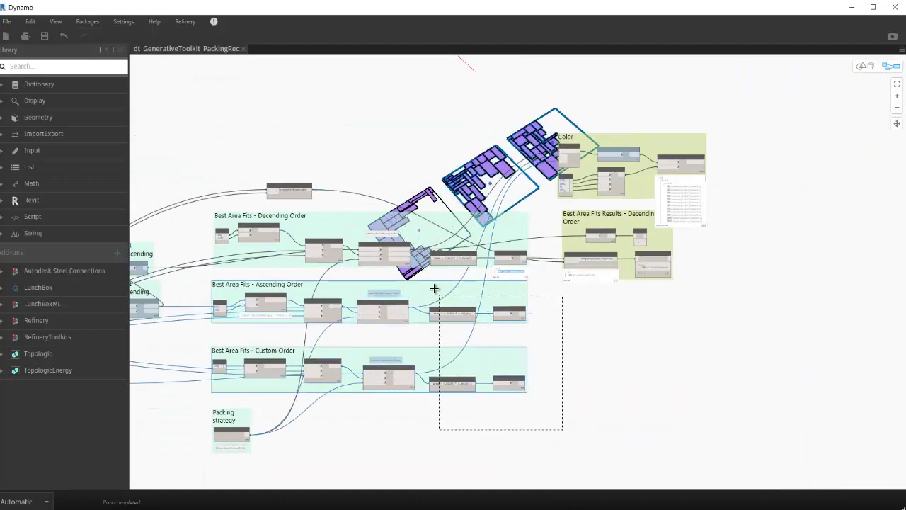
pyautogui.press('Delete')
# - Move the Packing strategy group up beside the packing node
pyautogui.moveTo(536, 374); pyautogui.dragTo(411, 488, button='middle')
pyautogui.scroll(3, 444, 262)
pyautogui.scroll(-3, 445, 264)
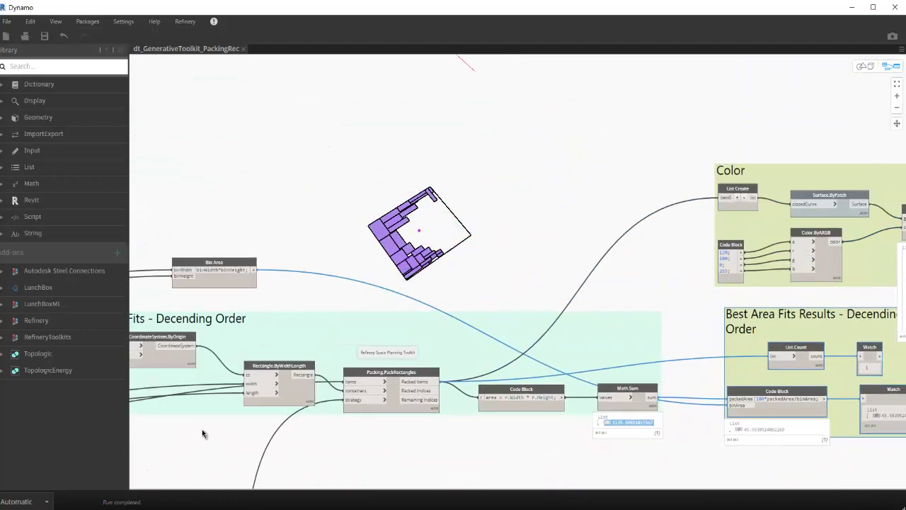
pyautogui.moveTo(203, 431); pyautogui.dragTo(203, 234, button='middle')
pyautogui.scroll(4, 601, 333)
pyautogui.scroll(-2, 601, 333)
pyautogui.moveTo(601, 334); pyautogui.dragTo(391, 395, button='middle')
pyautogui.moveTo(391, 395); pyautogui.dragTo(595, 218)
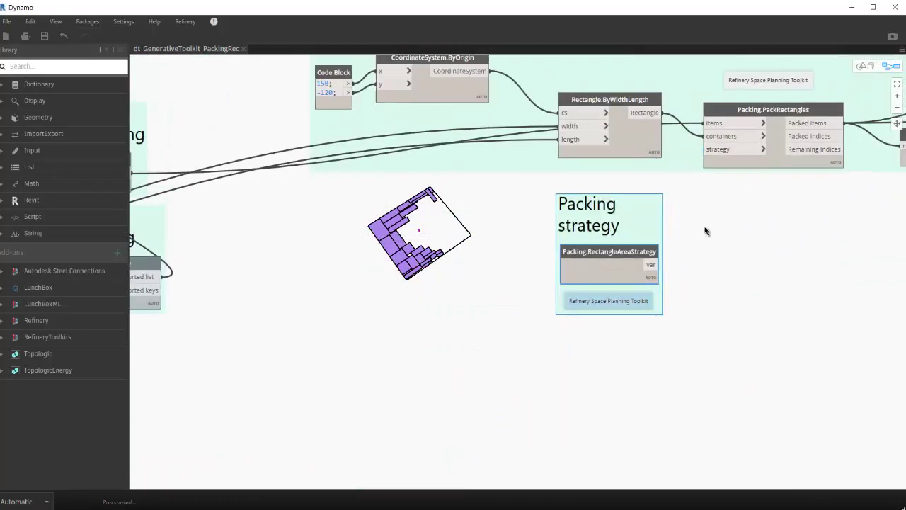
# - Set the bin to 40 × 100 with 100 rectangles, saved as B_dt_GenerativeToolkit_PackingRectangles_BAF.dyn
pyautogui.moveTo(706, 231)
pyautogui.mouseDown(button='middle')
pyautogui.moveTo(579, 322)
pyautogui.moveTo(812, 361)
pyautogui.moveTo(652, 316)
pyautogui.mouseUp(button='middle')
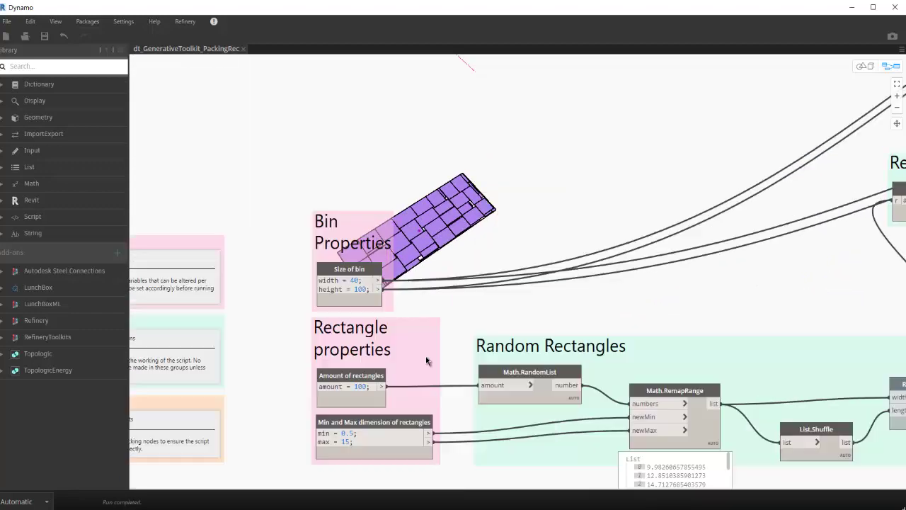
pyautogui.click(6, 21)
pyautogui.click(39, 113)
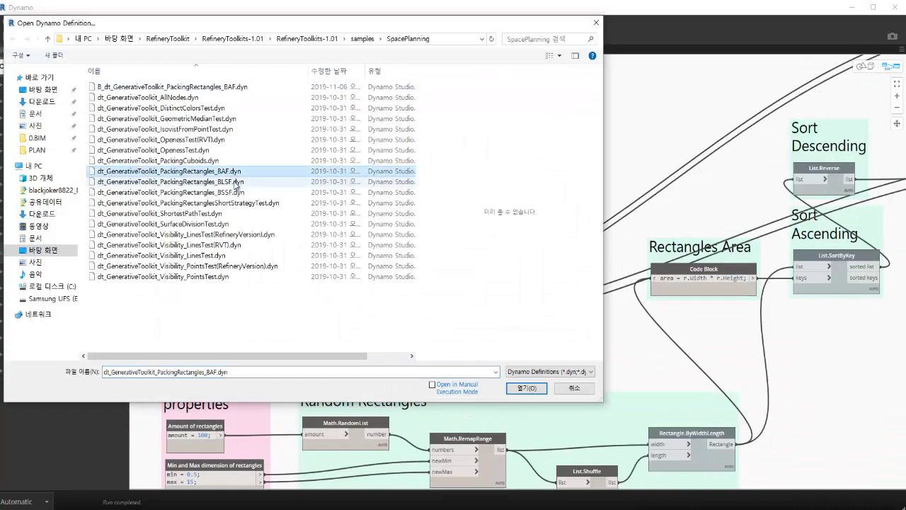
# - Open the PackingRectangles_BSSF sample and inspect its descending, ascending and custom order results
pyautogui.doubleClick(236, 183)
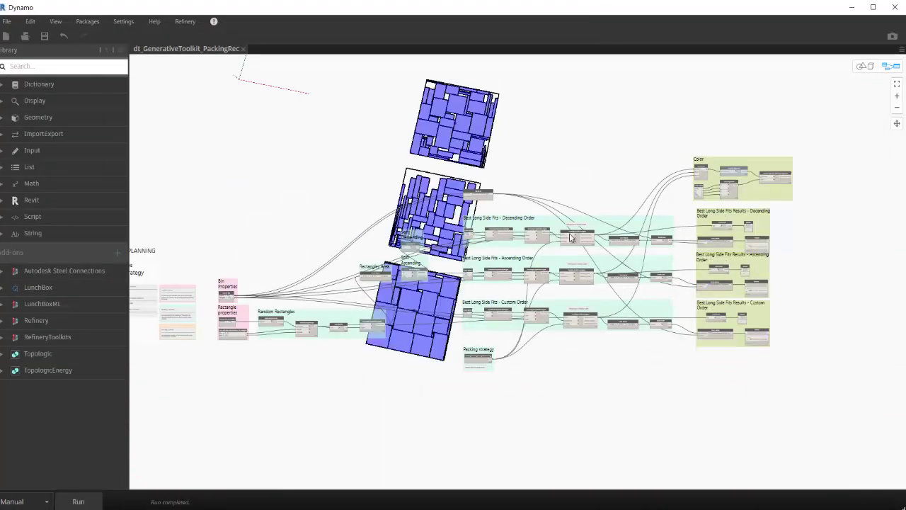
pyautogui.scroll(3, 304, 238)
pyautogui.moveTo(336, 277); pyautogui.dragTo(679, 285, button='middle')
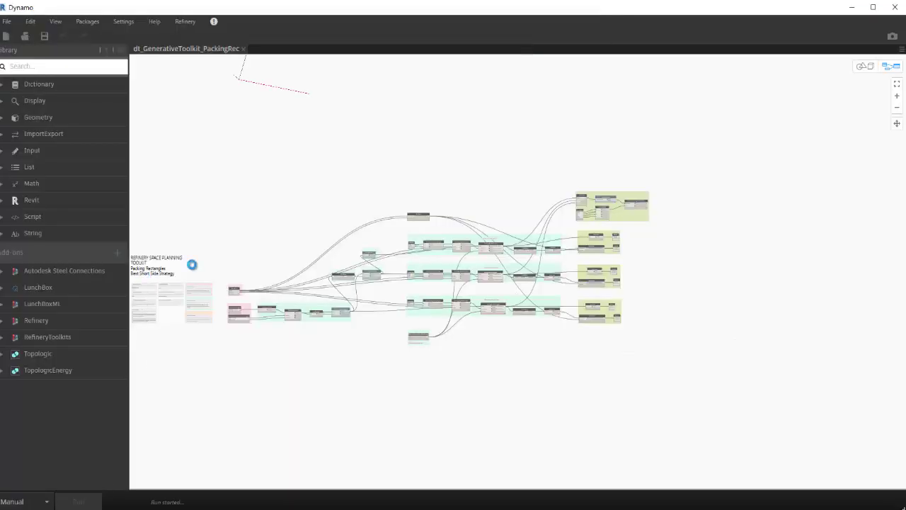
pyautogui.scroll(5, 198, 269)
pyautogui.moveTo(637, 283); pyautogui.dragTo(283, 283, button='middle')
pyautogui.scroll(3, 535, 223)
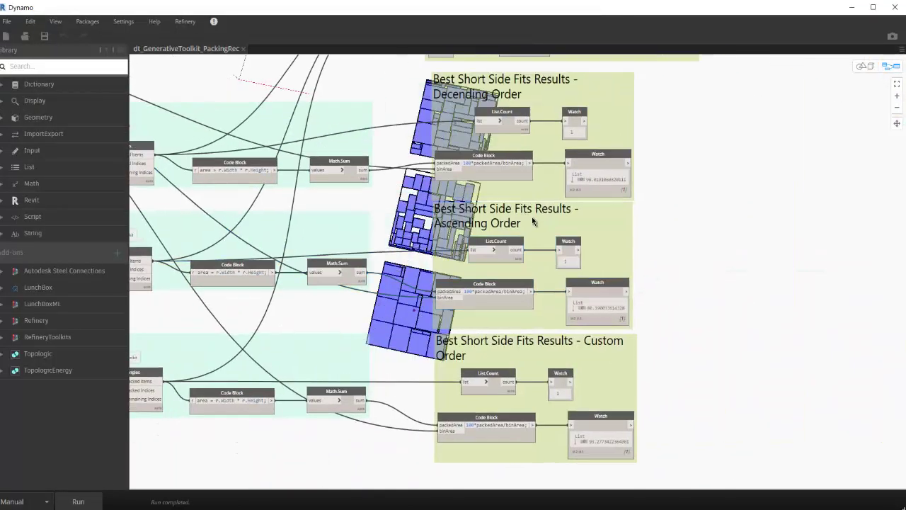
pyautogui.click(535, 223)
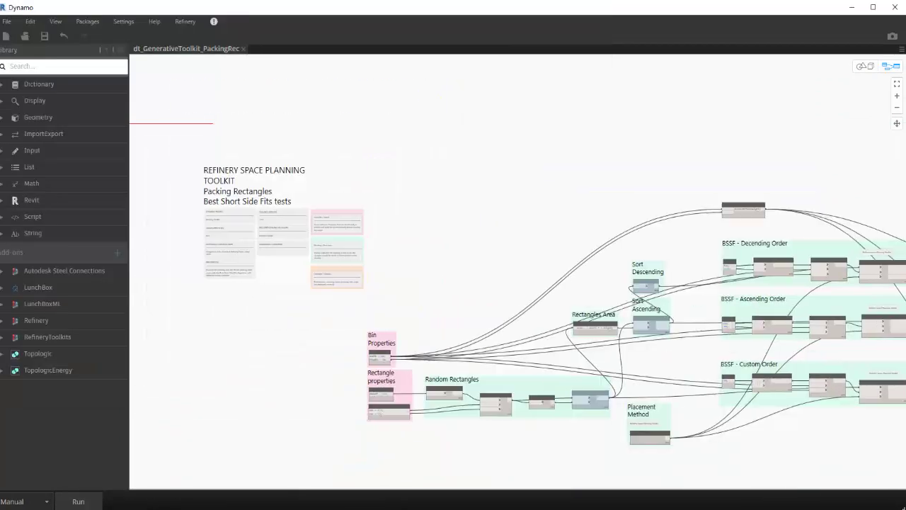
# - Open ShortestPathTest.dyn and drag one end point in the 3D preview to reroute the path
pyautogui.click(6, 21)
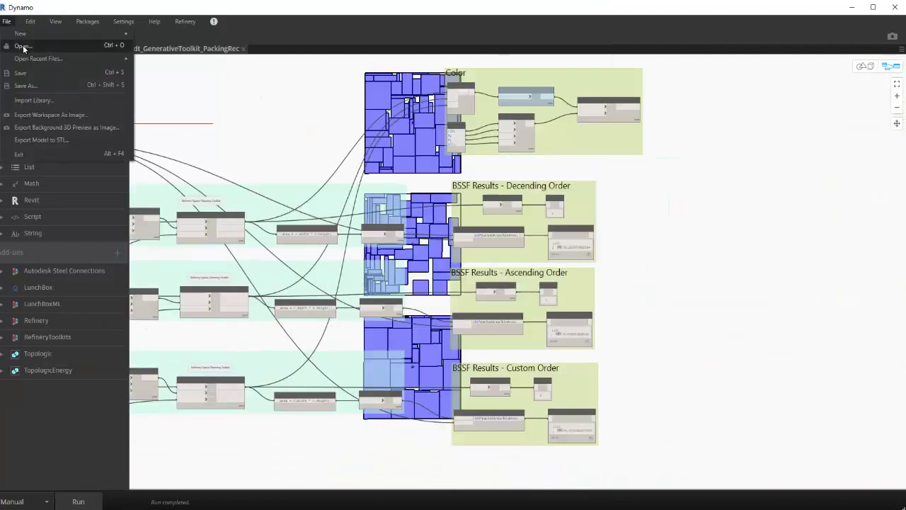
pyautogui.click(21, 42)
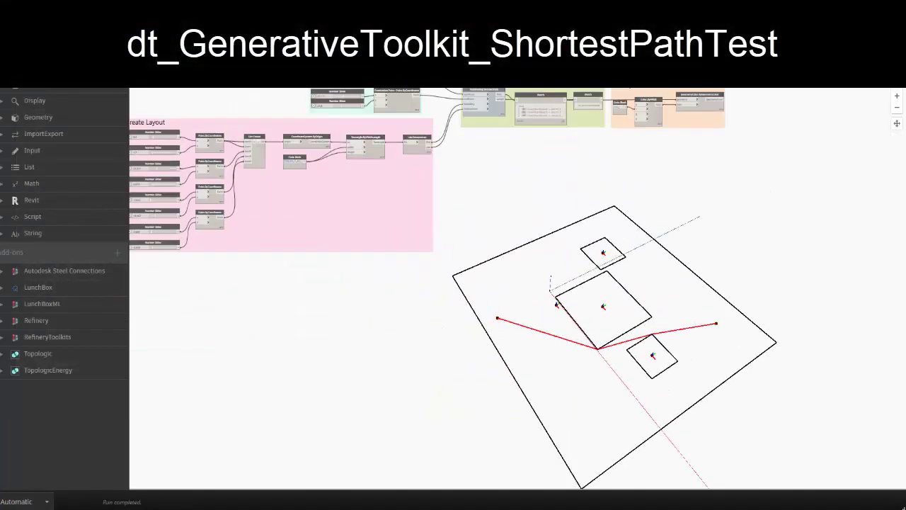
pyautogui.hotkey('ctrl', 'b')
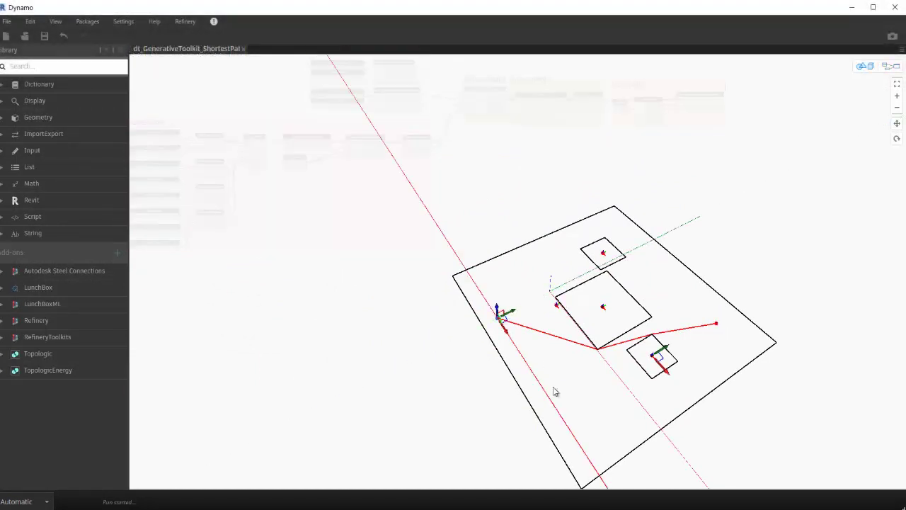
pyautogui.moveTo(718, 324); pyautogui.dragTo(760, 347)
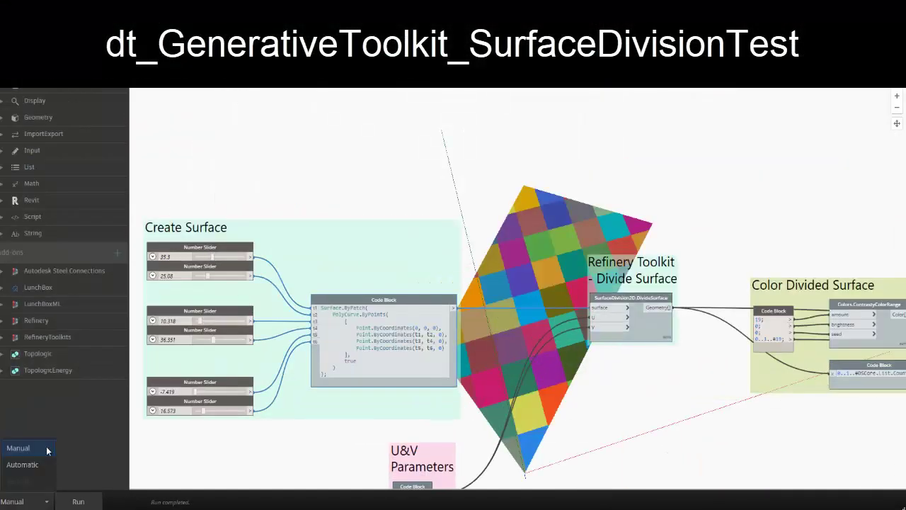
# - Set the SurfaceDivision graph to run Automatically and drag the surface corner sliders to reshape it
pyautogui.click(22, 464)
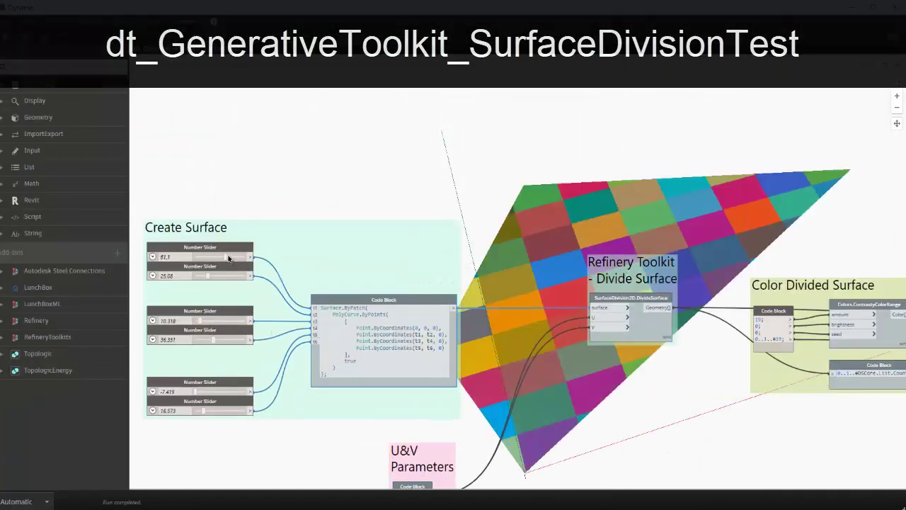
pyautogui.moveTo(201, 256); pyautogui.dragTo(226, 257)
pyautogui.moveTo(208, 276)
pyautogui.mouseDown()
pyautogui.moveTo(220, 275)
pyautogui.moveTo(205, 257)
pyautogui.mouseUp()
pyautogui.moveTo(218, 276); pyautogui.dragTo(209, 275)
pyautogui.moveTo(200, 320); pyautogui.dragTo(195, 320)
pyautogui.moveTo(213, 339); pyautogui.dragTo(219, 339)
pyautogui.moveTo(195, 391)
pyautogui.mouseDown()
pyautogui.moveTo(209, 391)
pyautogui.moveTo(200, 391)
pyautogui.moveTo(213, 410)
pyautogui.mouseUp()
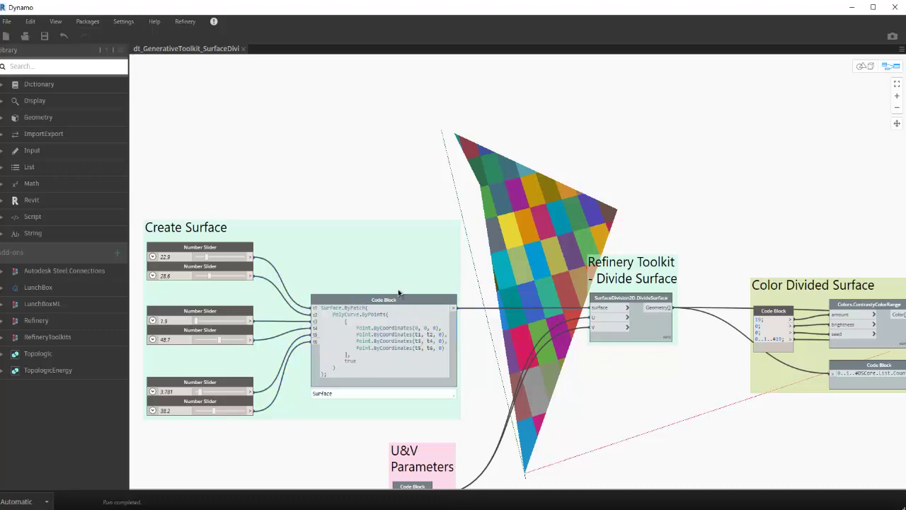
# - Show the DivideSurface node's preview of the divided surfaces list
pyautogui.moveTo(398, 293); pyautogui.dragTo(588, 356, button='middle')
pyautogui.rightClick(595, 252)
pyautogui.click(667, 389)
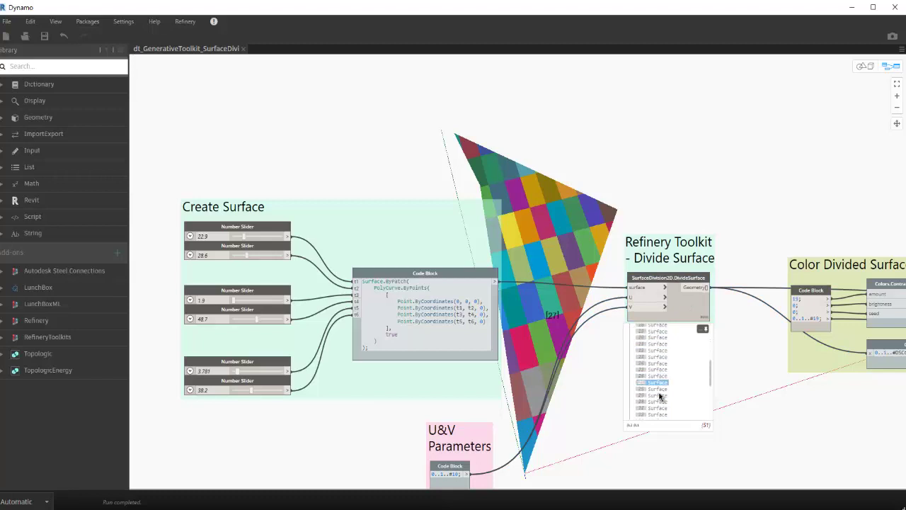
pyautogui.scroll(-2, 659, 397)
pyautogui.moveTo(790, 302); pyautogui.dragTo(440, 344, button='middle')
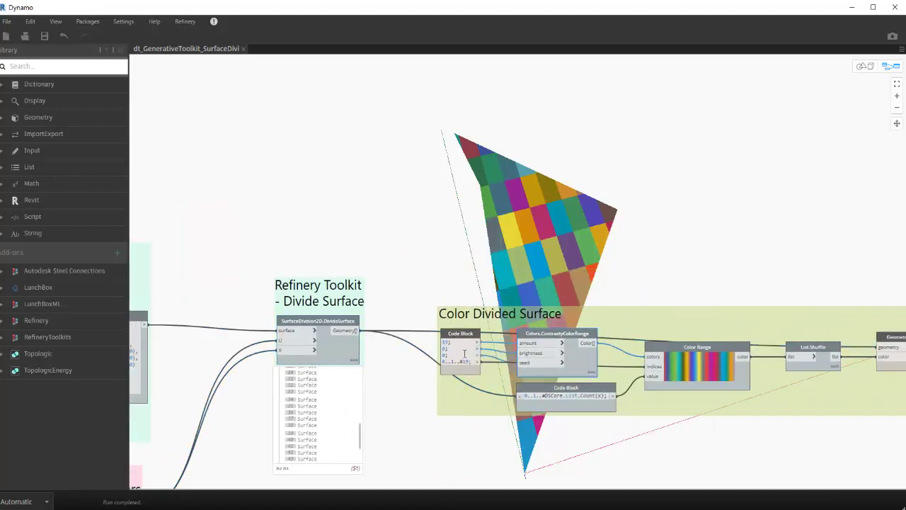
# - Change the colour amount code block values to 5, 10 and 9 to recolour the patches
pyautogui.write('5')
pyautogui.click(558, 389)
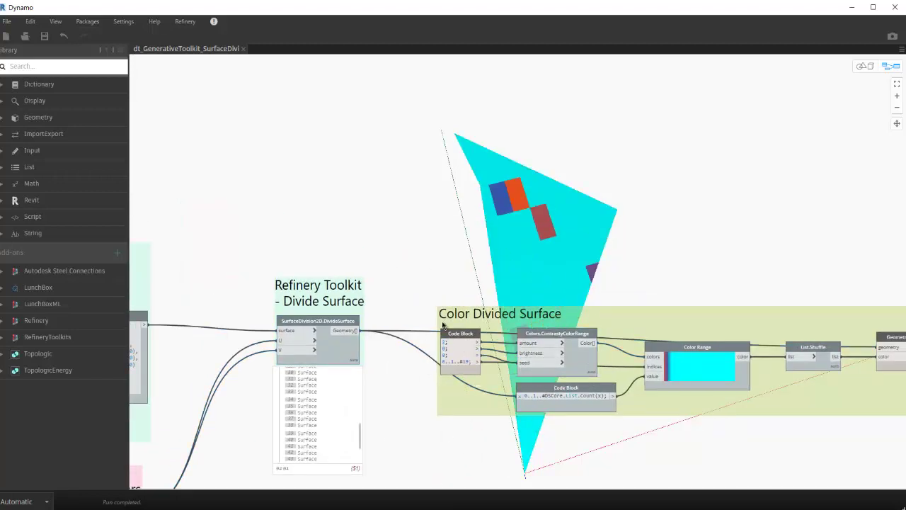
pyautogui.write('10')
pyautogui.click(539, 318)
pyautogui.write('9')
pyautogui.click(433, 425)
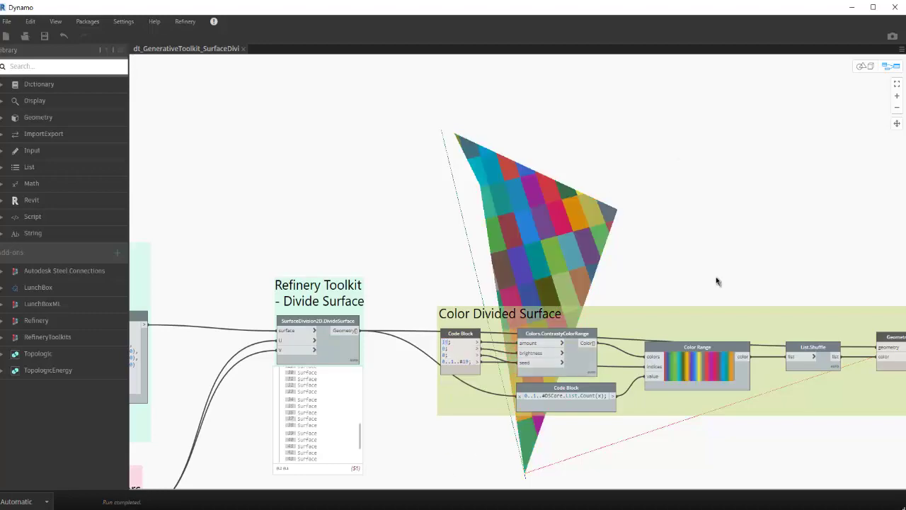
pyautogui.moveTo(583, 409); pyautogui.dragTo(582, 441)
pyautogui.moveTo(468, 371); pyautogui.dragTo(240, 392, button='middle')
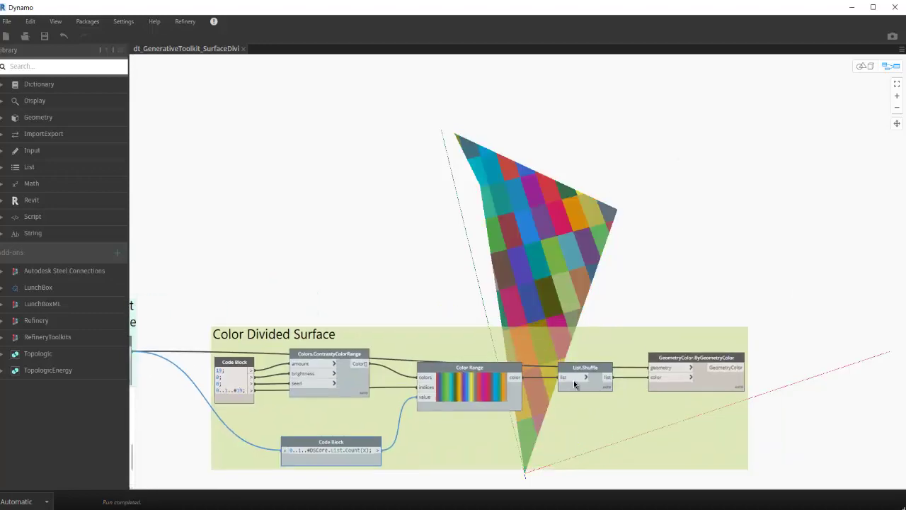
pyautogui.click(7, 21)
pyautogui.click(28, 44)
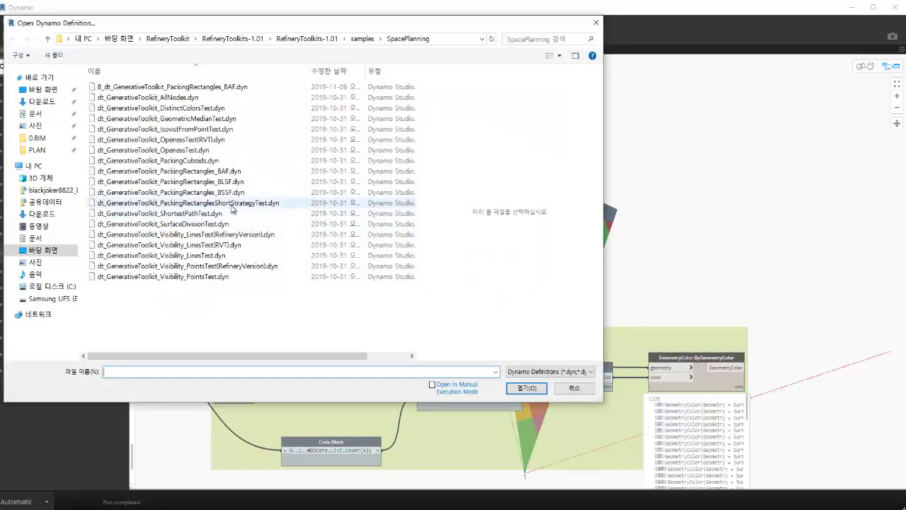
# - Open Visibility_LinesTest(RefineryVersion) and move its sample point, lowering U to 0.01
pyautogui.doubleClick(208, 234)
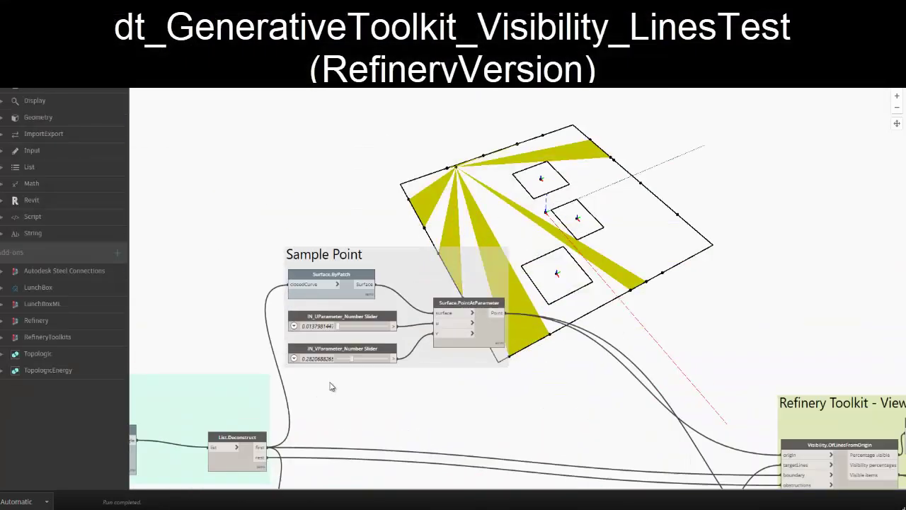
pyautogui.moveTo(332, 387); pyautogui.dragTo(321, 411, button='middle')
pyautogui.moveTo(333, 350); pyautogui.dragTo(376, 350)
pyautogui.moveTo(347, 382)
pyautogui.mouseDown()
pyautogui.moveTo(374, 378)
pyautogui.moveTo(328, 381)
pyautogui.mouseUp()
pyautogui.moveTo(375, 350); pyautogui.dragTo(325, 355)
pyautogui.scroll(-1, 326, 355)
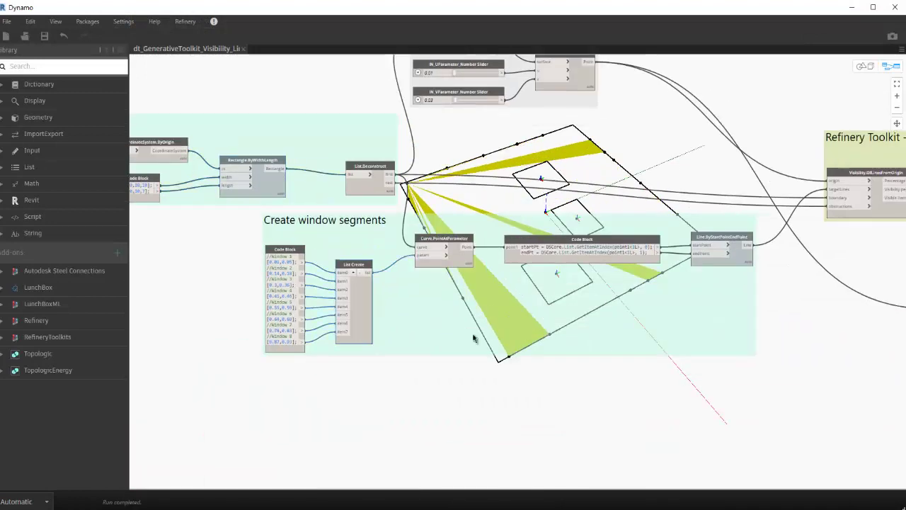
pyautogui.moveTo(609, 489); pyautogui.dragTo(453, 321, button='middle')
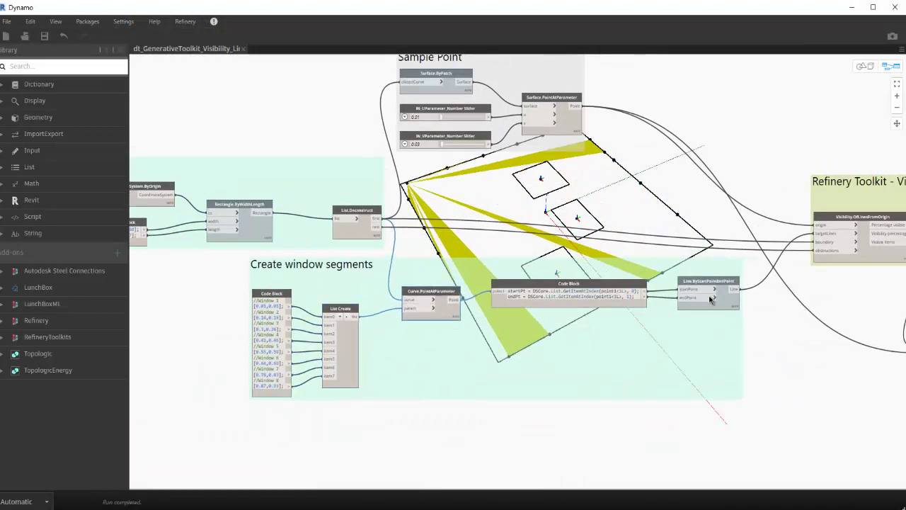
pyautogui.moveTo(710, 299); pyautogui.dragTo(34, 350, button='middle')
pyautogui.moveTo(425, 354); pyautogui.dragTo(339, 340, button='middle')
# - Open the Visibility_PointsTest(RefineryVersion) sample graph from the File menu
pyautogui.click(6, 21)
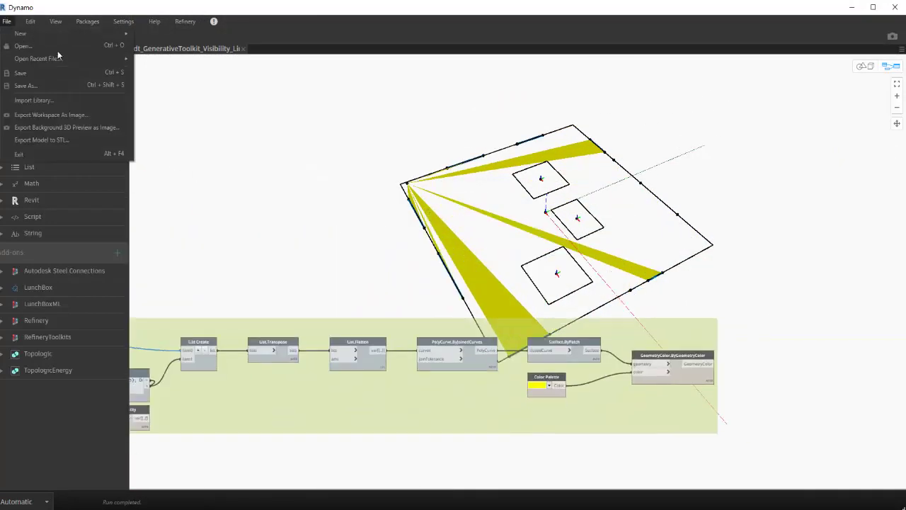
pyautogui.click(53, 46)
pyautogui.click(142, 233)
pyautogui.click(141, 258)
pyautogui.press('Return')
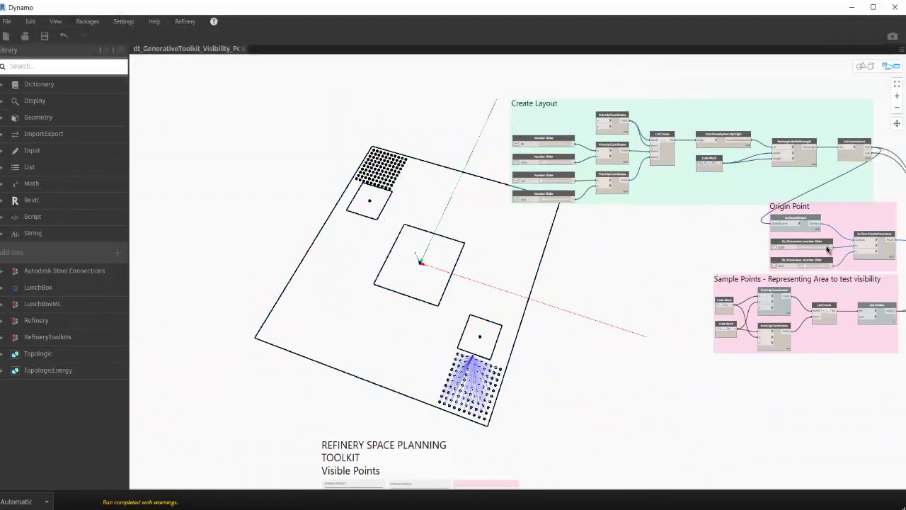
# - Shift the visibility origin to the layout's left edge, then start opening another graph, answering the save prompt
pyautogui.moveTo(827, 250)
pyautogui.mouseDown()
pyautogui.moveTo(802, 251)
pyautogui.moveTo(825, 274)
pyautogui.mouseUp()
pyautogui.hotkey('ctrl', 'o')
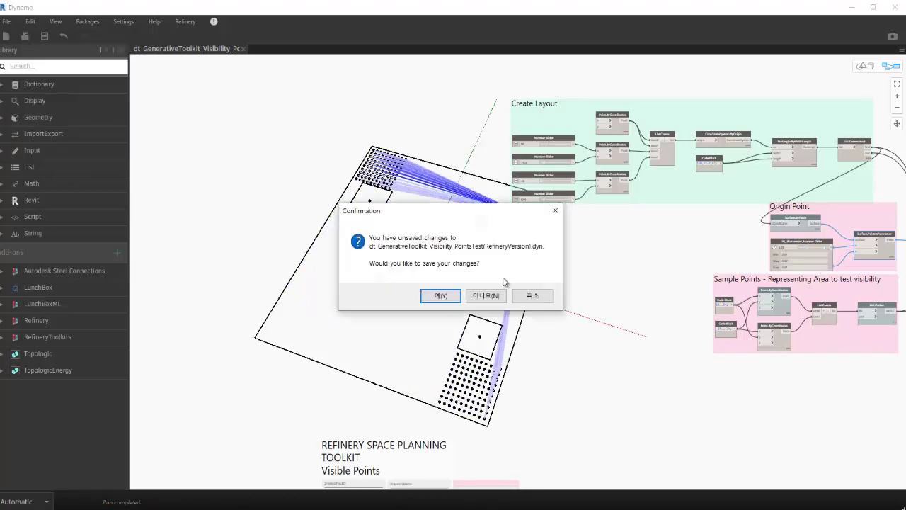
pyautogui.click(486, 294)
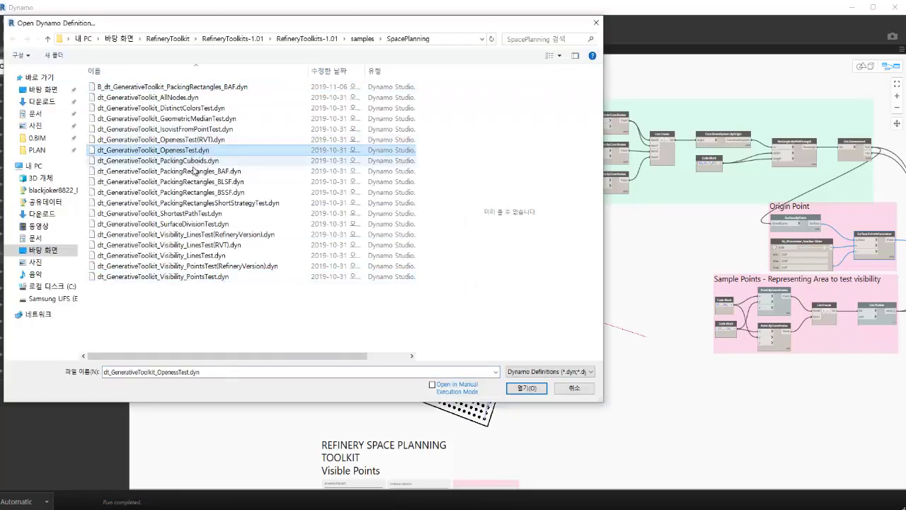
# - Open dt_GenerativeToolkit_PackingCuboids.dyn and orbit its 3D preview to a front-on view
pyautogui.doubleClick(194, 160)
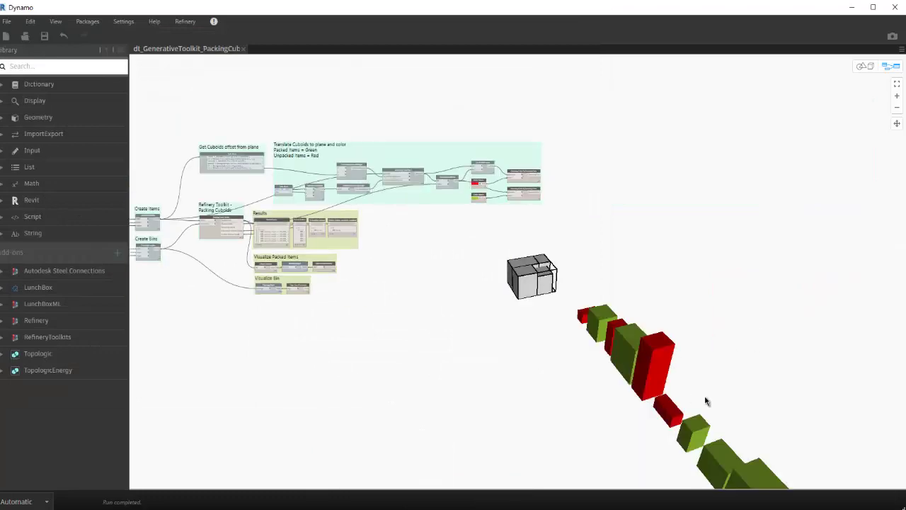
pyautogui.hotkey('ctrl', 'b')
pyautogui.moveTo(704, 344); pyautogui.dragTo(502, 340, button='right')
pyautogui.click(890, 67)
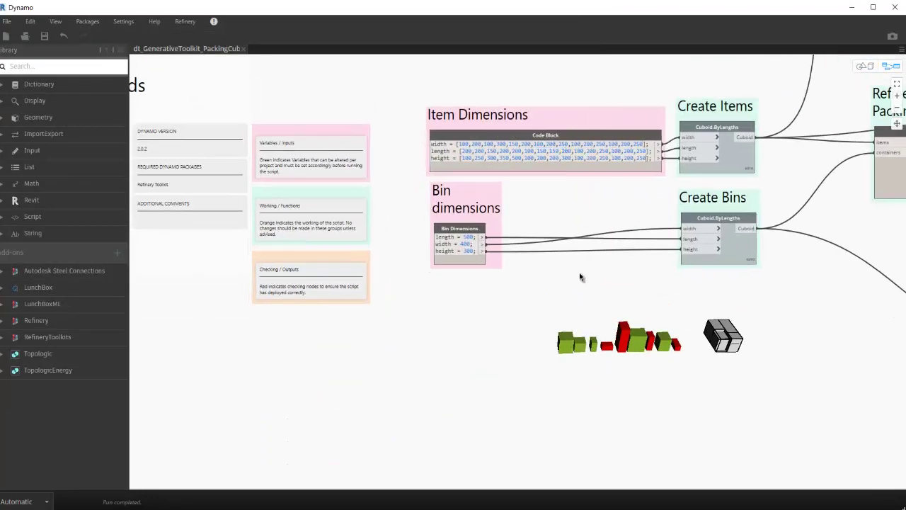
# - Pan across the Get Cuboids, Create Items, Packing, Translate Cuboids, Results and Visualize Bin groups
pyautogui.moveTo(693, 300); pyautogui.dragTo(587, 228, button='middle')
pyautogui.moveTo(825, 251); pyautogui.dragTo(587, 206, button='middle')
pyautogui.moveTo(825, 213); pyautogui.dragTo(496, 319, button='middle')
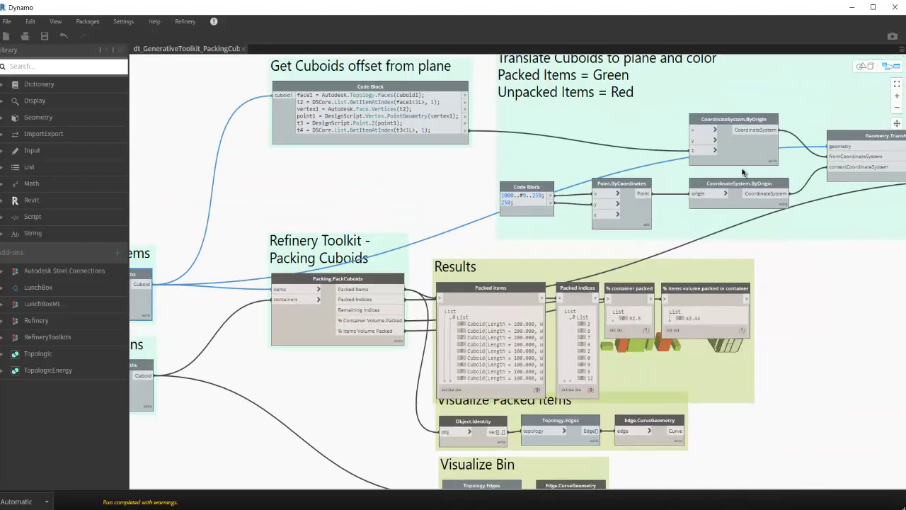
pyautogui.moveTo(825, 250)
pyautogui.mouseDown(button='middle')
pyautogui.moveTo(439, 348)
pyautogui.moveTo(425, 299)
pyautogui.moveTo(566, 260)
pyautogui.mouseUp(button='middle')
pyautogui.moveTo(899, 292)
pyautogui.mouseDown(button='middle')
pyautogui.moveTo(750, 298)
pyautogui.moveTo(271, 196)
pyautogui.mouseUp(button='middle')
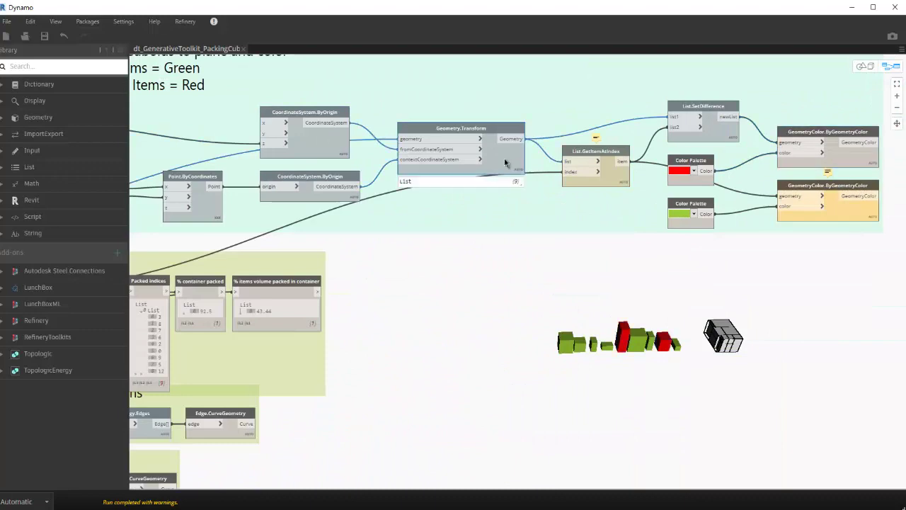
pyautogui.moveTo(505, 162); pyautogui.dragTo(900, 218, button='middle')
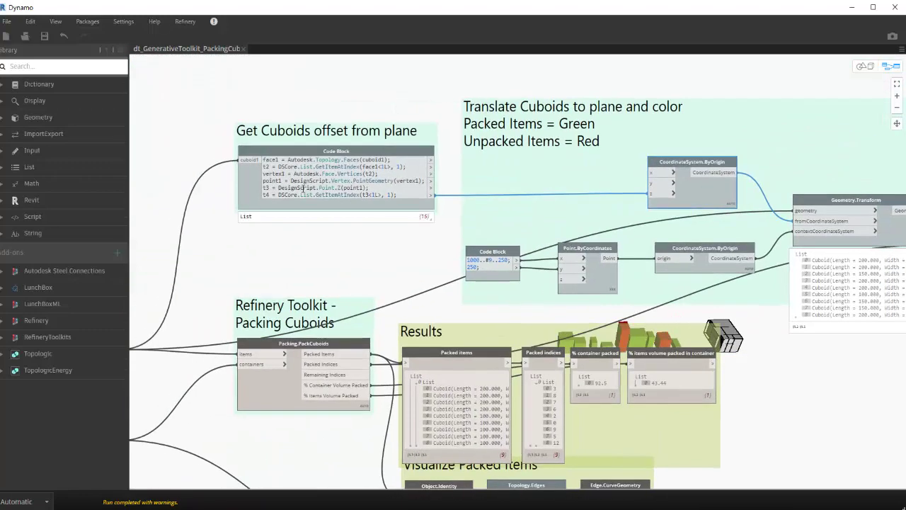
pyautogui.moveTo(849, 418)
pyautogui.mouseDown(button='middle')
pyautogui.moveTo(700, 376)
pyautogui.moveTo(672, 329)
pyautogui.mouseUp(button='middle')
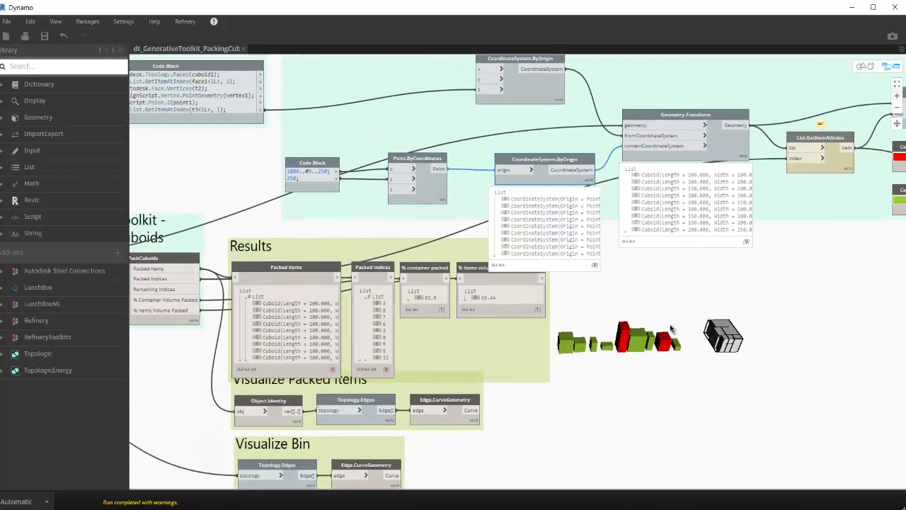
pyautogui.moveTo(585, 280); pyautogui.dragTo(899, 297, button='middle')
pyautogui.moveTo(277, 325); pyautogui.dragTo(340, 340, button='middle')
# - Search 'count' on the canvas to place a List.Count node, then view the Item and Bin dimensions groups
pyautogui.rightClick(283, 241)
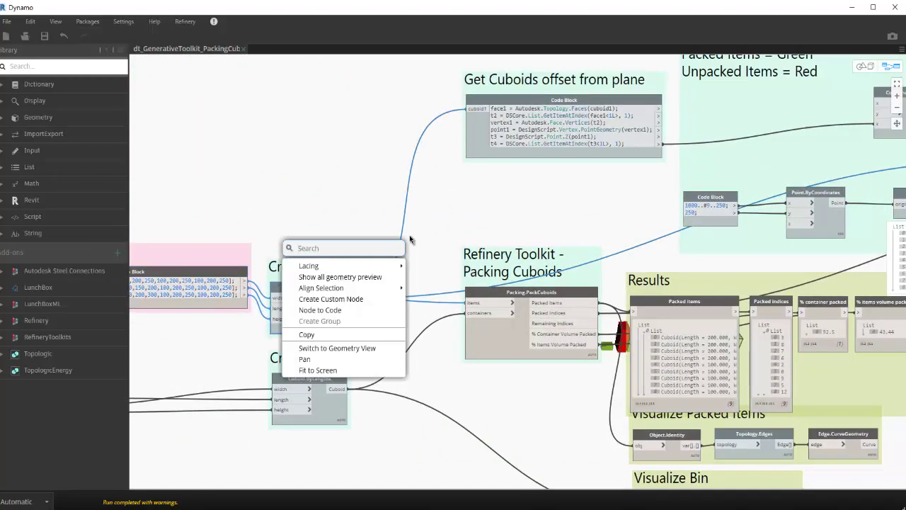
pyautogui.write('count')
pyautogui.click(344, 317)
pyautogui.moveTo(680, 319); pyautogui.dragTo(330, 206, button='middle')
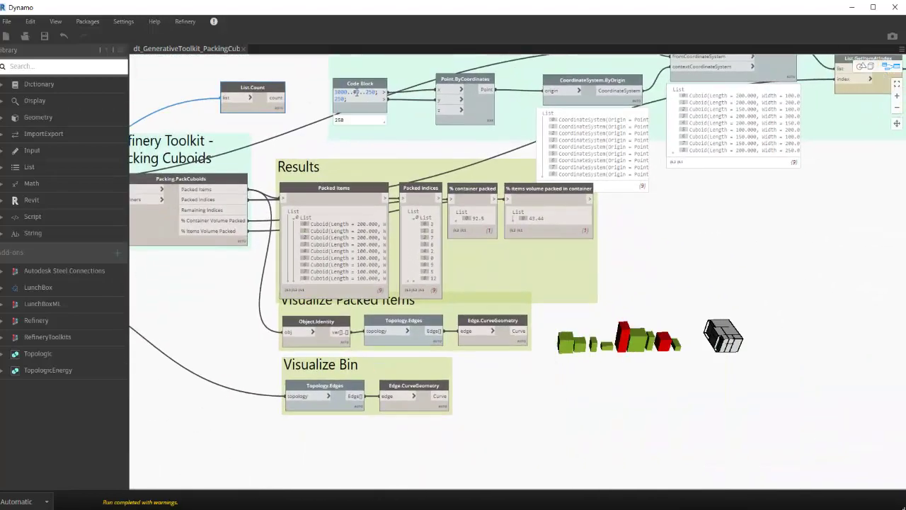
pyautogui.moveTo(602, 390); pyautogui.dragTo(899, 376, button='middle')
pyautogui.moveTo(310, 173); pyautogui.dragTo(534, 157, button='middle')
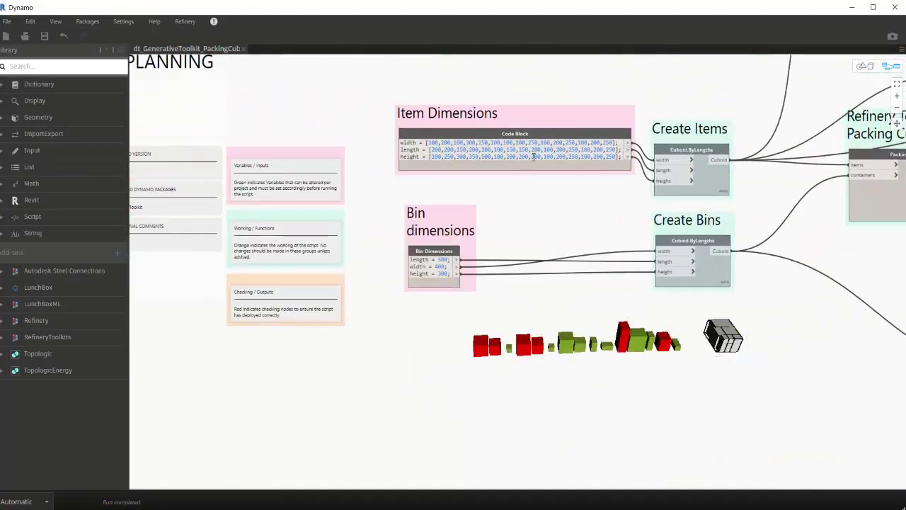
# - Paste longer item dimension lists and inspect the 1000 × 1000 × 1000 bin packing all items green
pyautogui.hotkey('ctrl', 'v')
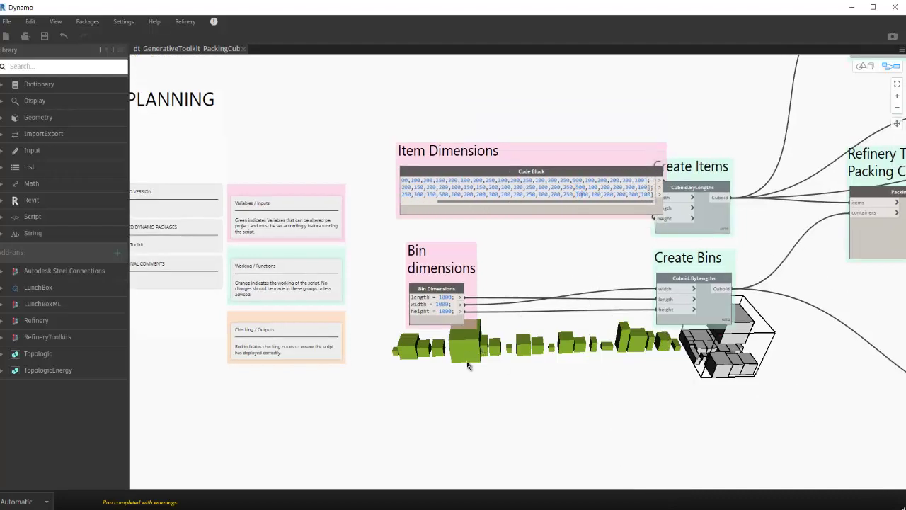
pyautogui.hotkey('ctrl', 'b')
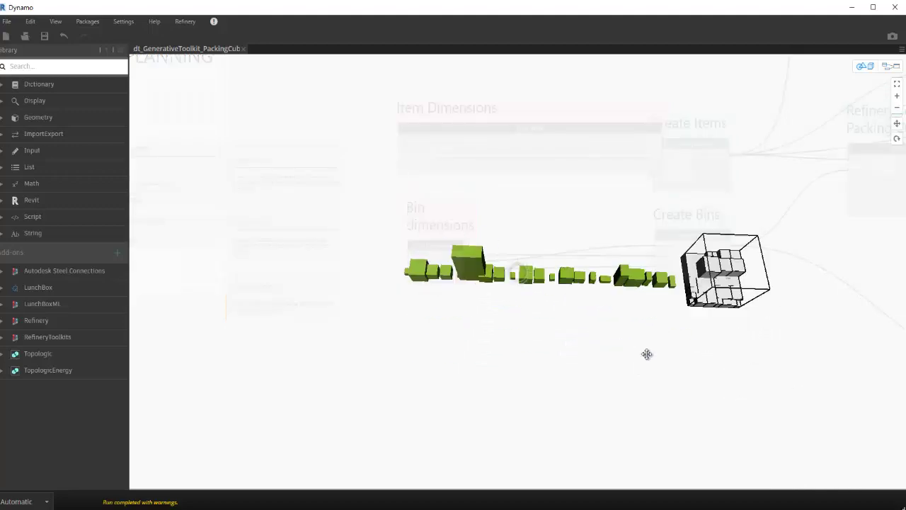
pyautogui.moveTo(647, 354); pyautogui.dragTo(619, 326, button='right')
pyautogui.hotkey('ctrl', 'b')
pyautogui.moveTo(619, 326); pyautogui.dragTo(765, 236)
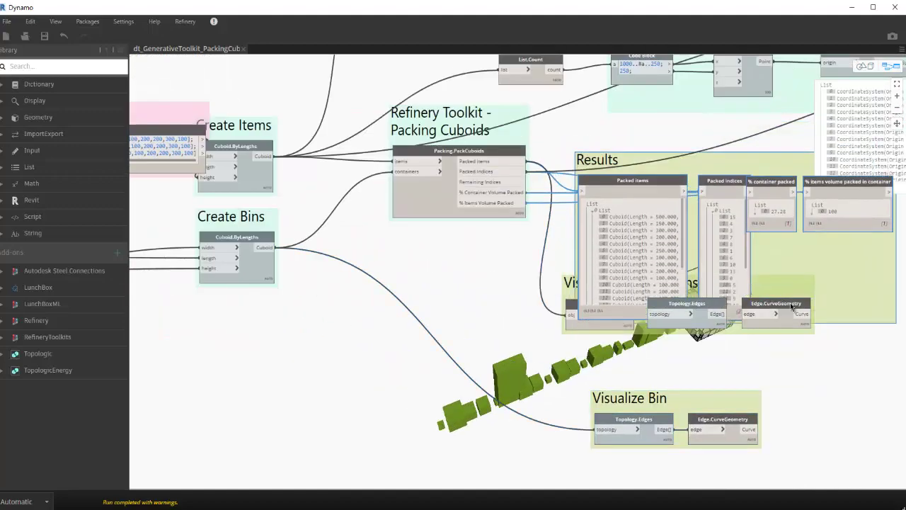
pyautogui.scroll(-3, 794, 306)
pyautogui.moveTo(860, 178); pyautogui.dragTo(555, 164, button='middle')
pyautogui.scroll(3, 499, 284)
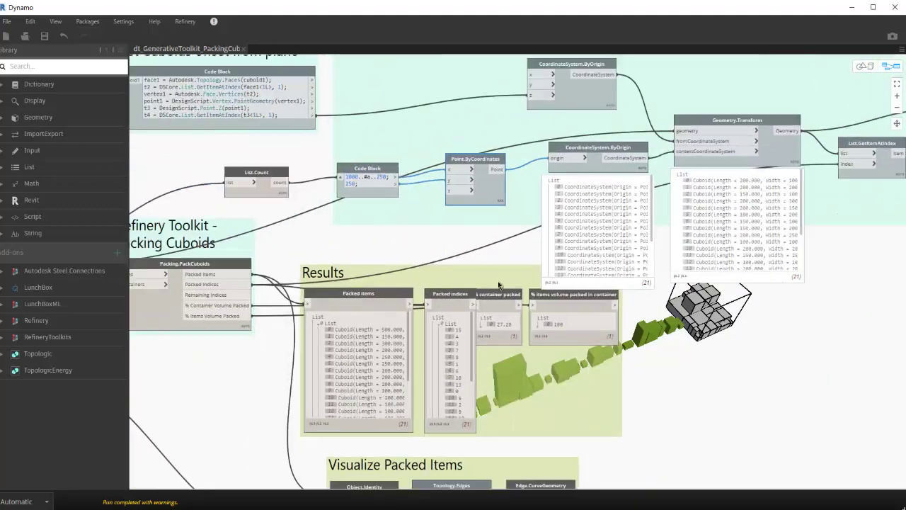
pyautogui.scroll(-3, 499, 285)
pyautogui.moveTo(499, 285); pyautogui.dragTo(544, 312, button='middle')
pyautogui.scroll(2, 507, 175)
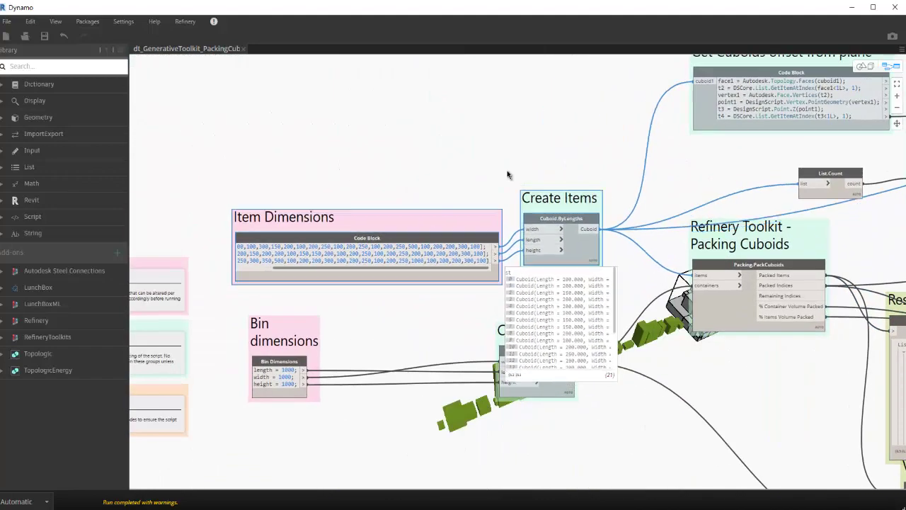
pyautogui.moveTo(507, 175); pyautogui.dragTo(439, 319, button='middle')
# - Add a List.Shuffle node beside the Create Items group
pyautogui.hotkey('ctrl', 'b')
pyautogui.moveTo(643, 333); pyautogui.dragTo(447, 50, button='right')
pyautogui.hotkey('ctrl', 'b')
pyautogui.write('s')
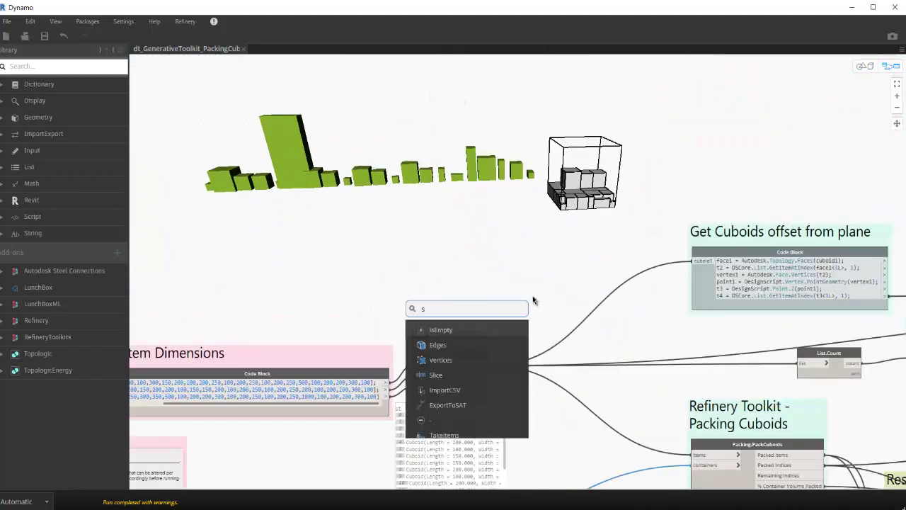
pyautogui.write('huffle')
pyautogui.press('Return')
pyautogui.moveTo(488, 297); pyautogui.dragTo(546, 274)
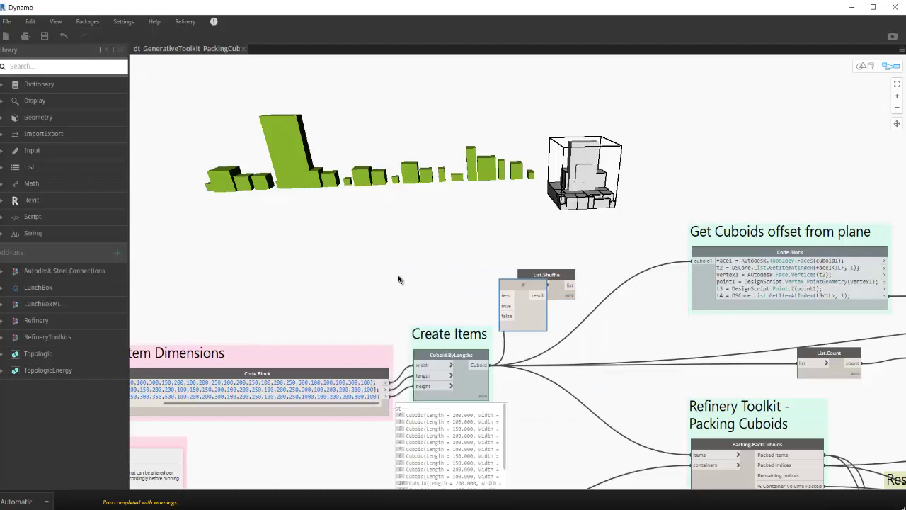
# - Wire the Boolean toggle into the If test and the If result into List.Count
pyautogui.moveTo(464, 303); pyautogui.dragTo(573, 292)
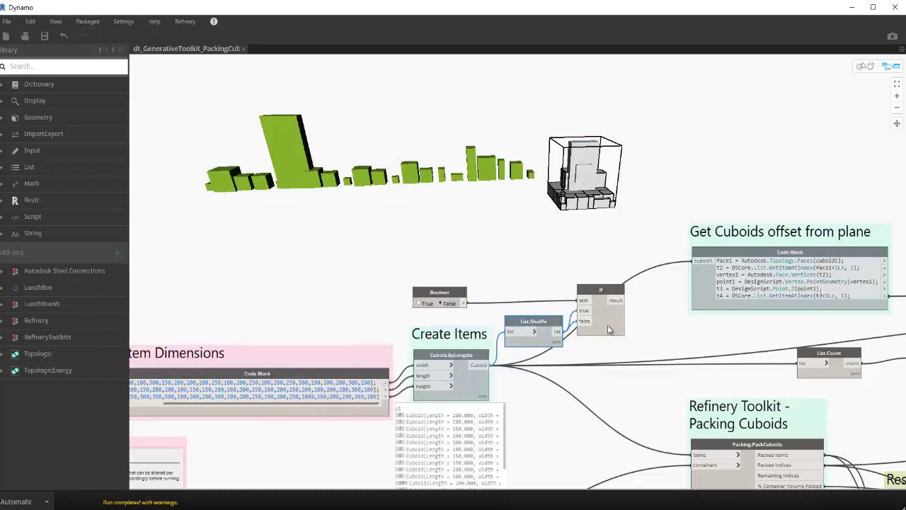
pyautogui.moveTo(608, 328); pyautogui.dragTo(566, 289)
pyautogui.moveTo(450, 334); pyautogui.dragTo(483, 374)
pyautogui.click(580, 260)
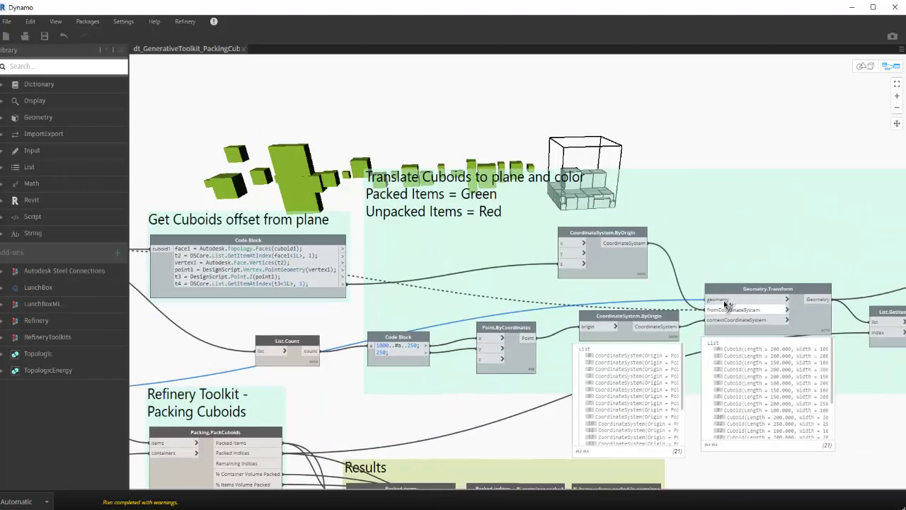
pyautogui.moveTo(485, 276); pyautogui.dragTo(394, 323, button='middle')
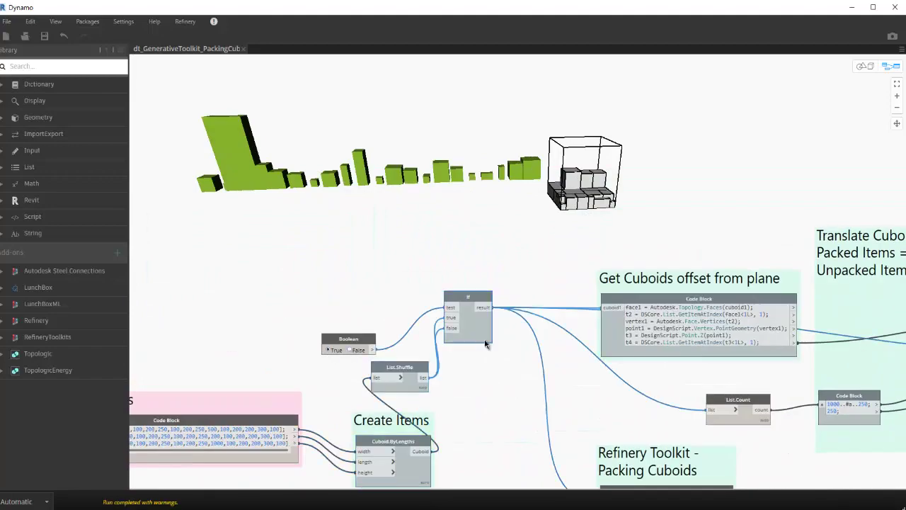